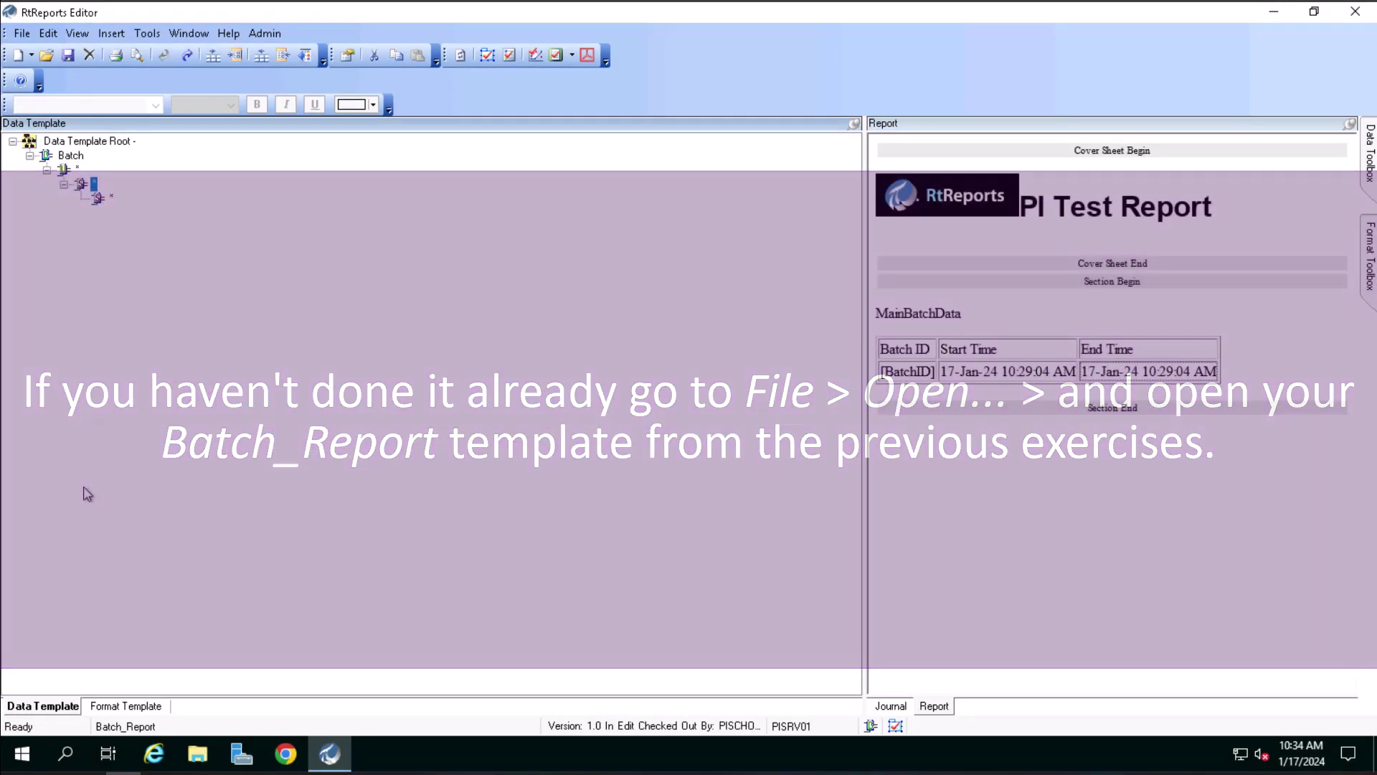
- Insert a new entry under MainSection of the Batch_Report format template
click(107, 708)
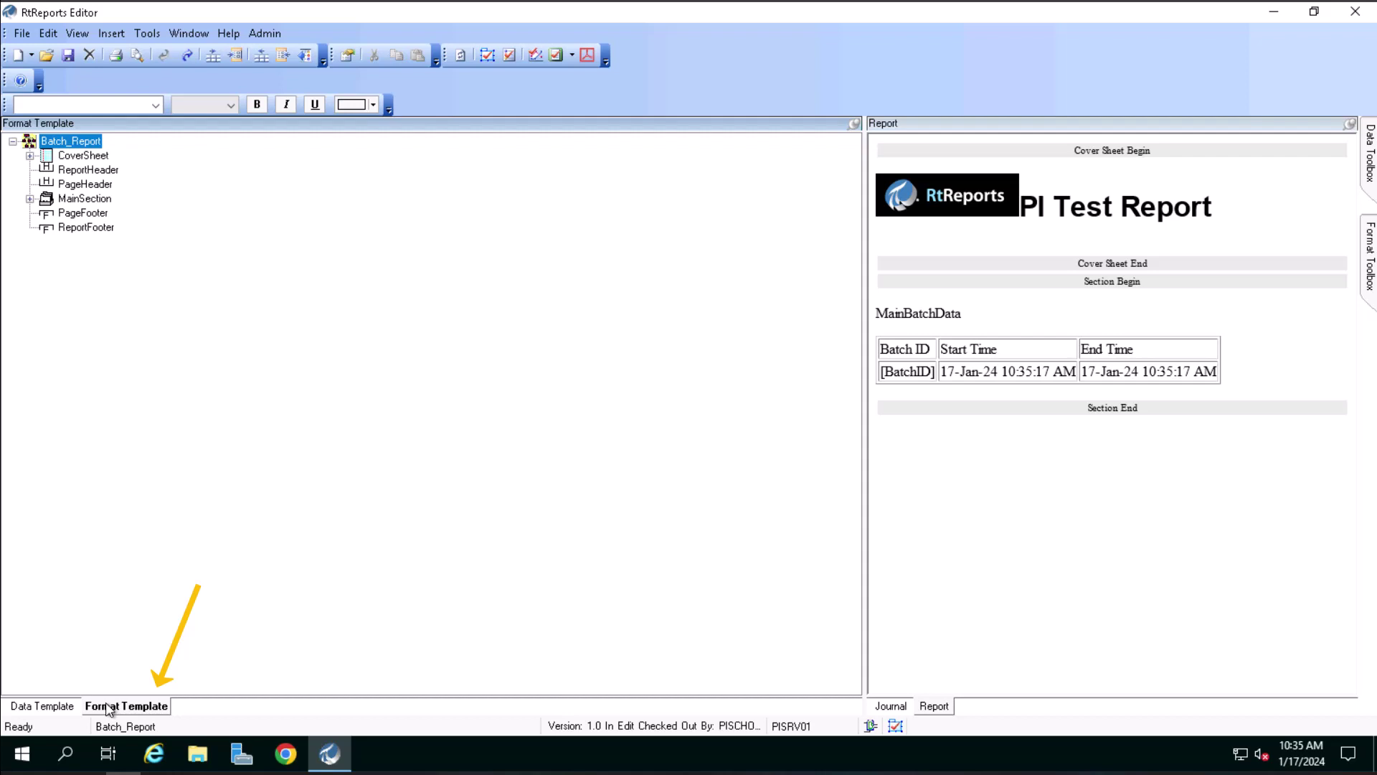
right_click(96, 199)
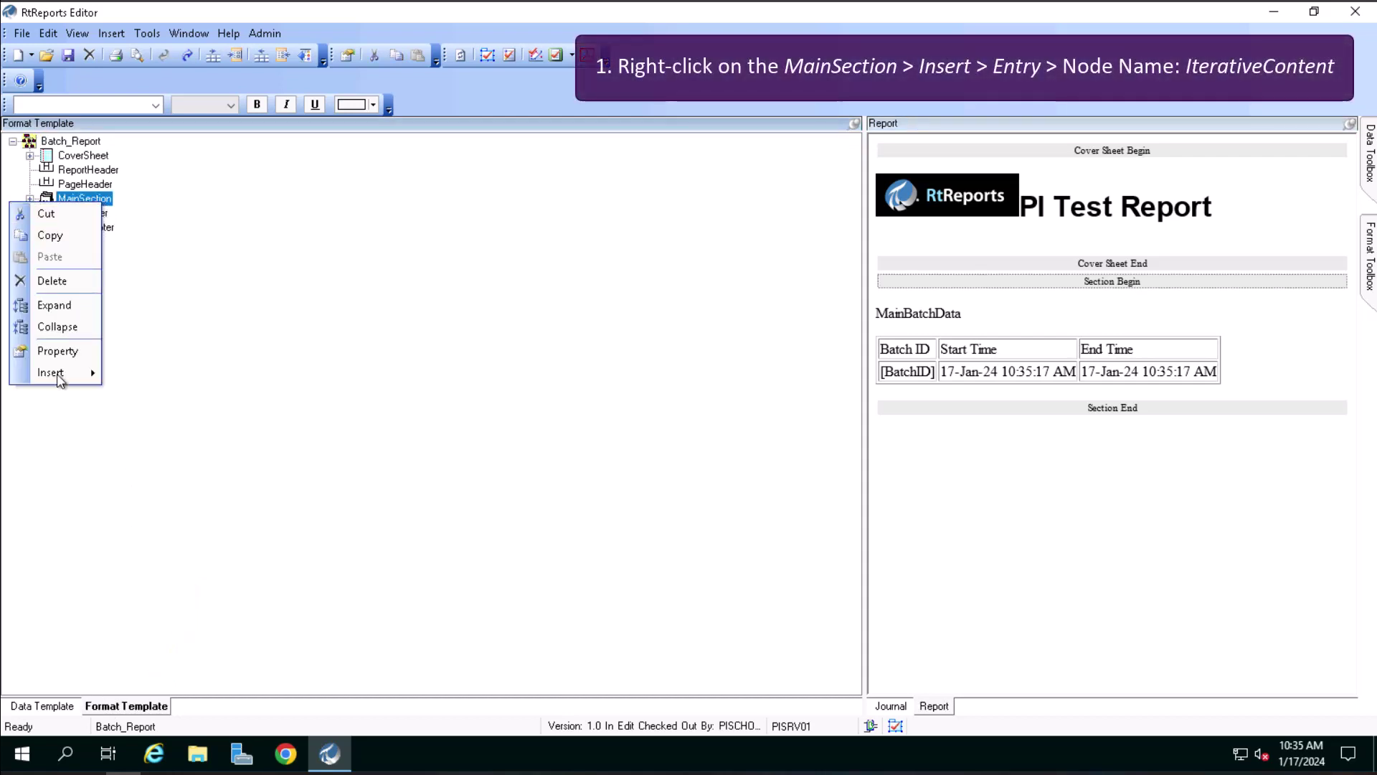
mouse_move(51, 373)
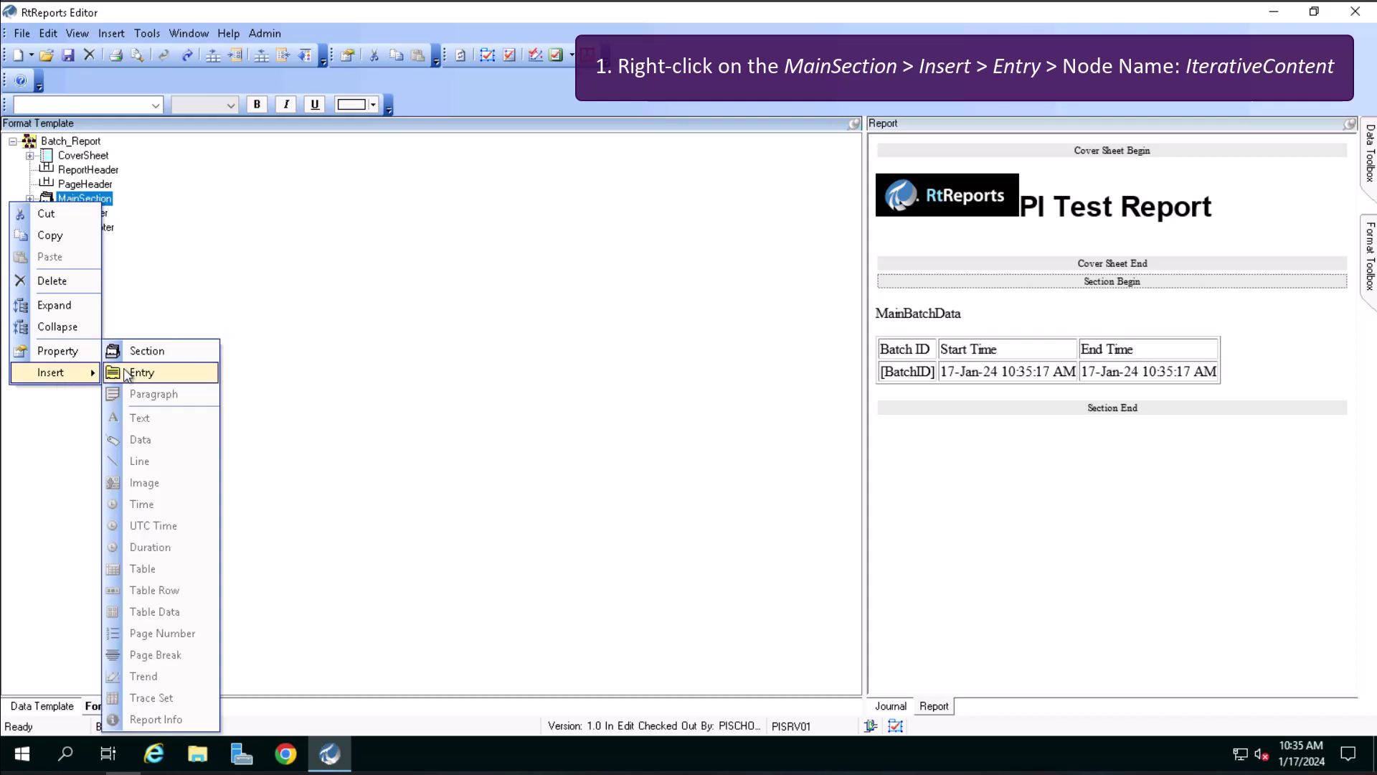
click(127, 373)
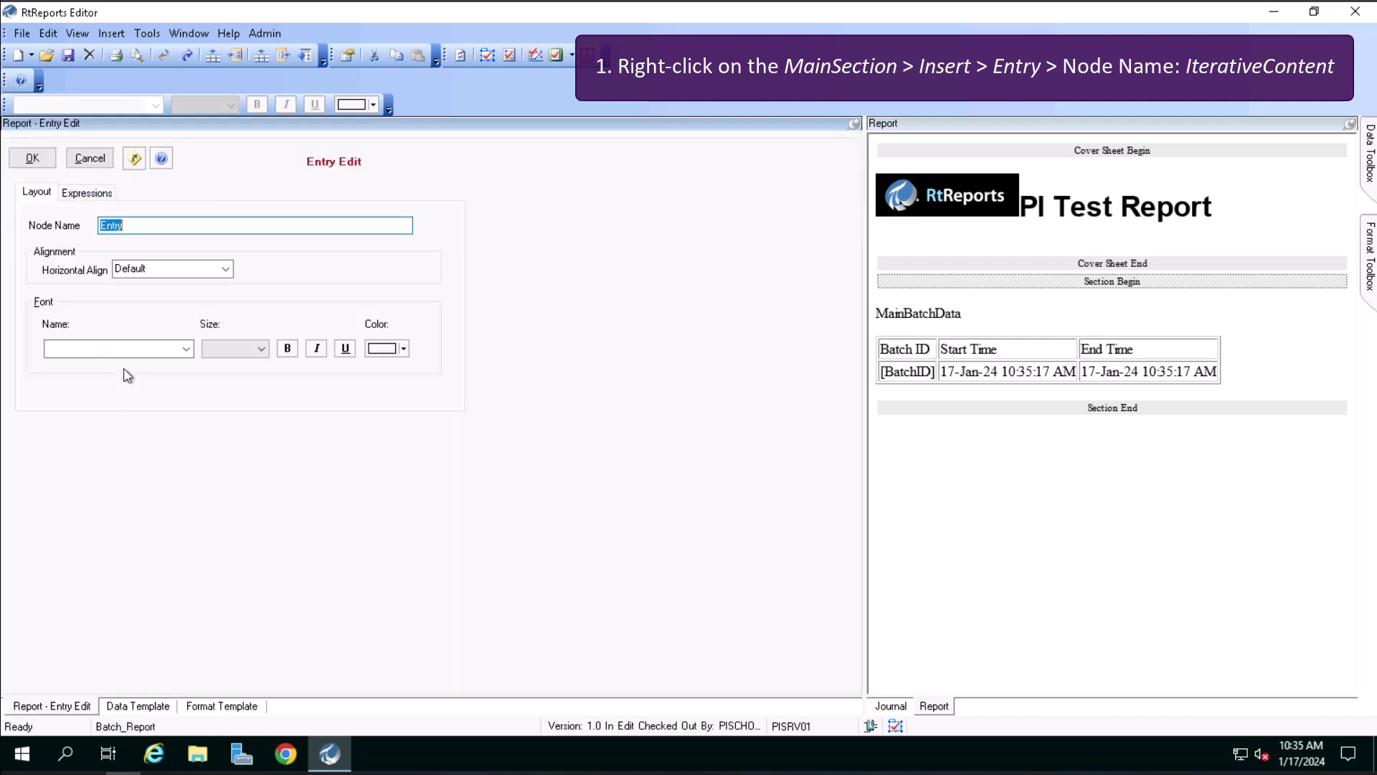
text(I)
text(terativ)
text(eContent)
- Confirm IterativeContent and insert a default Paragraph inside it
click(34, 161)
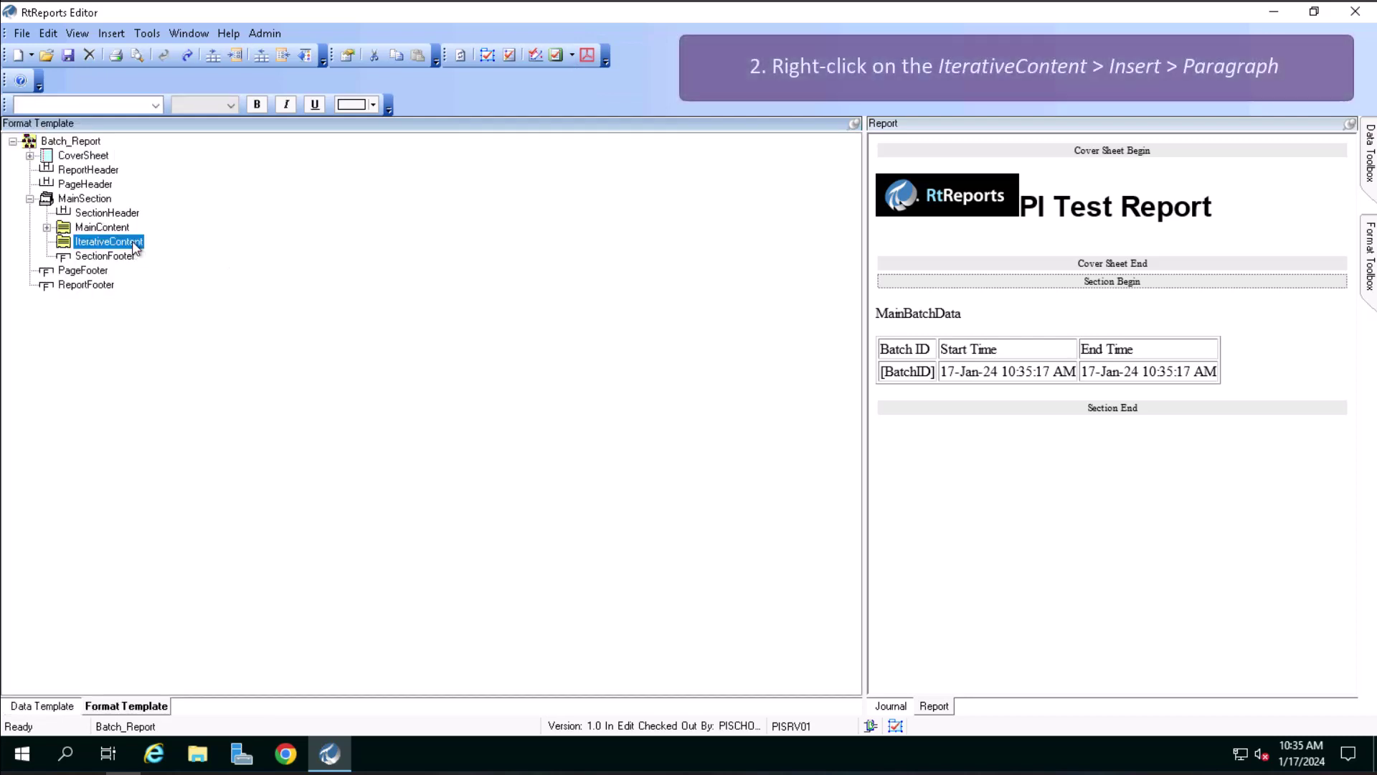
right_click(133, 244)
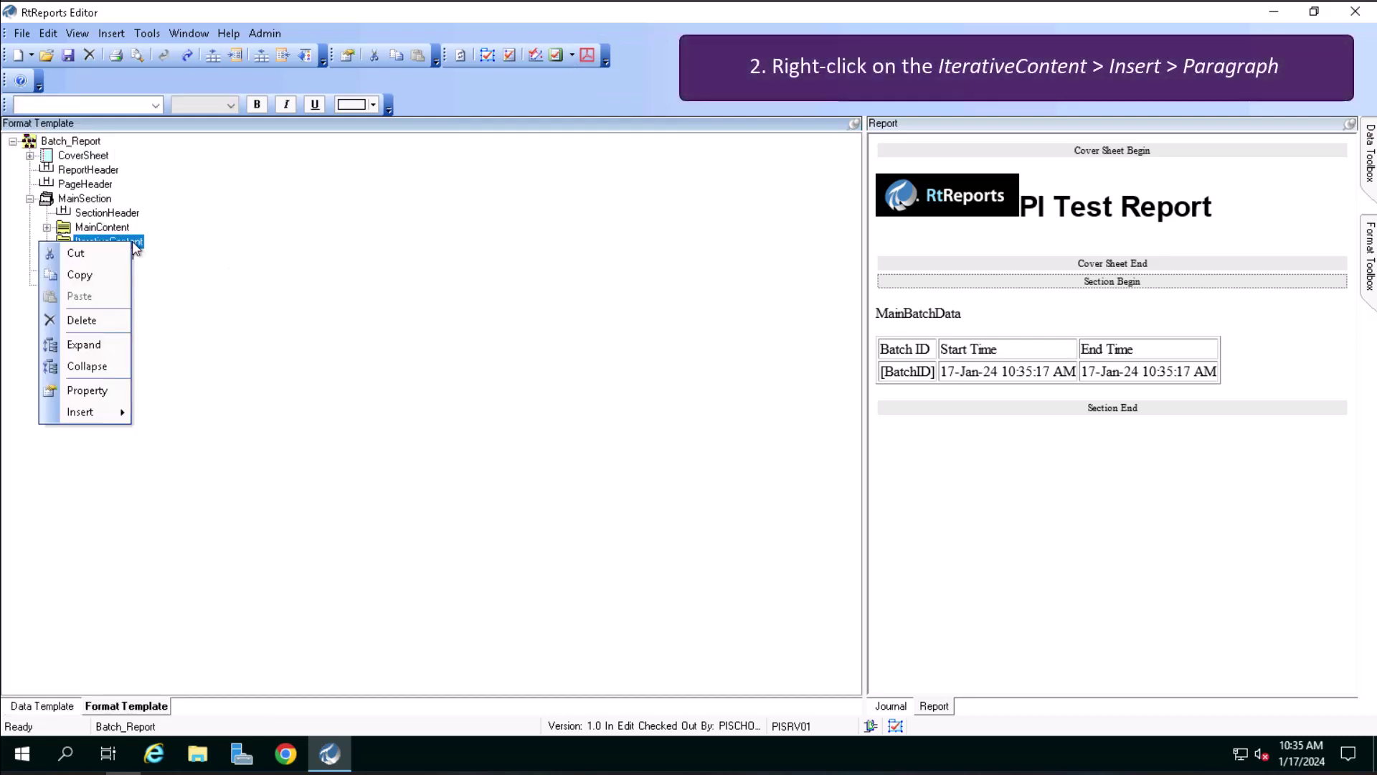
click(105, 413)
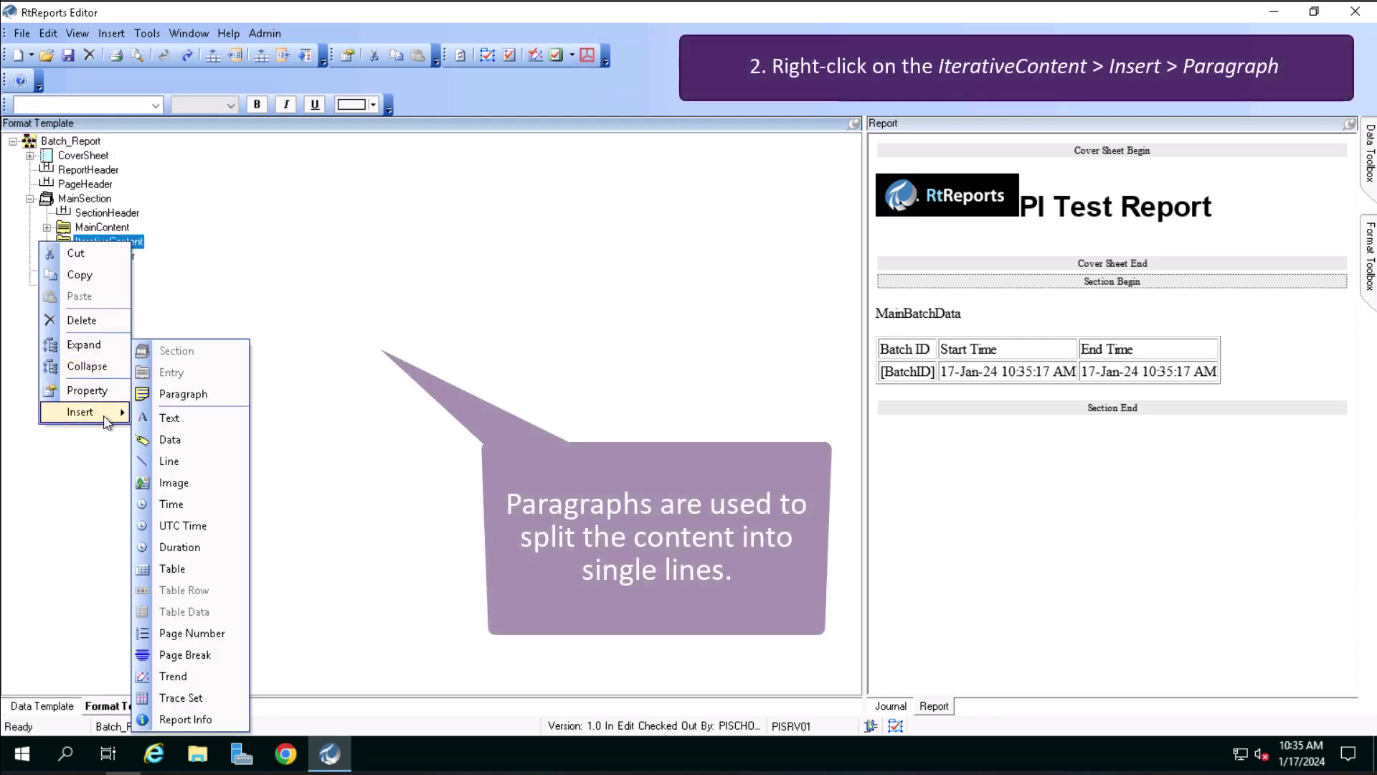
click(178, 393)
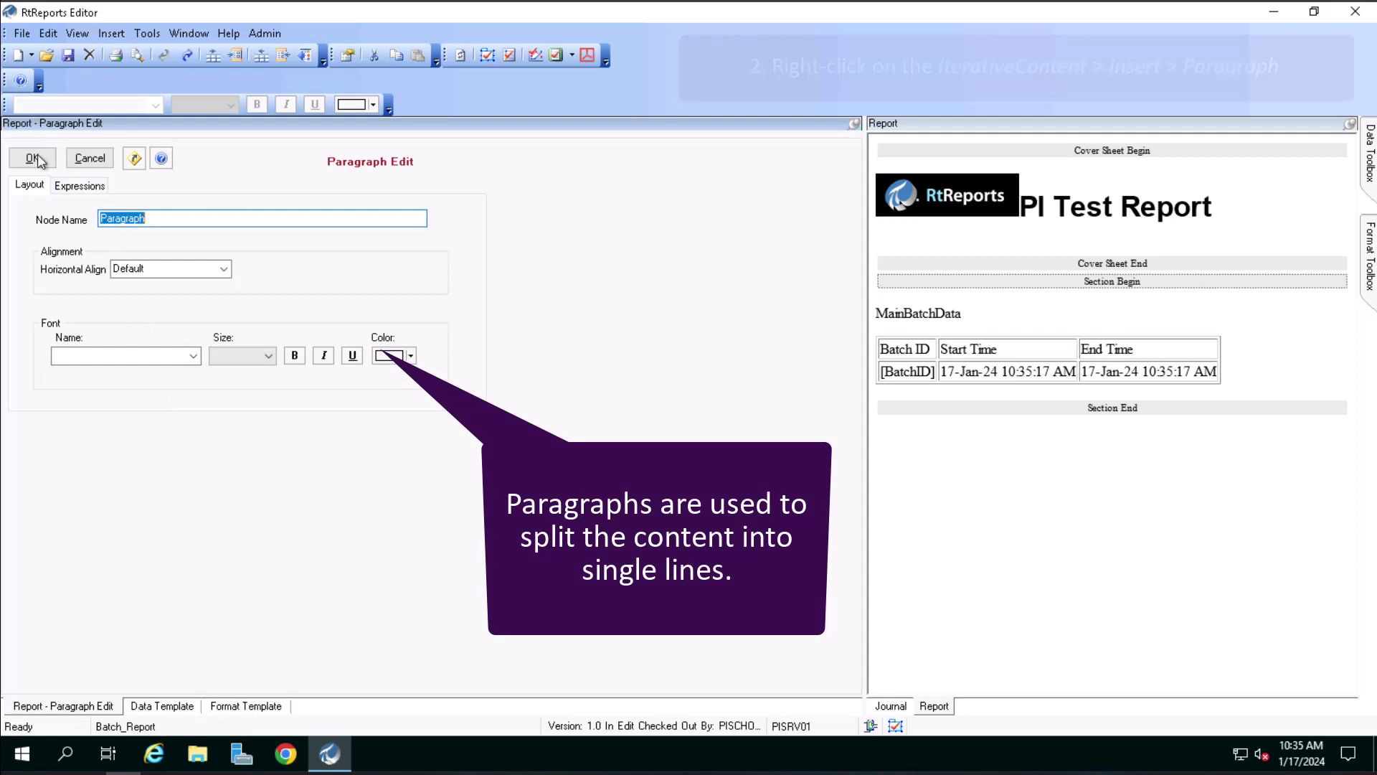
click(32, 159)
- Add a text element reading Unit Batch Data to the Paragraph
right_click(128, 258)
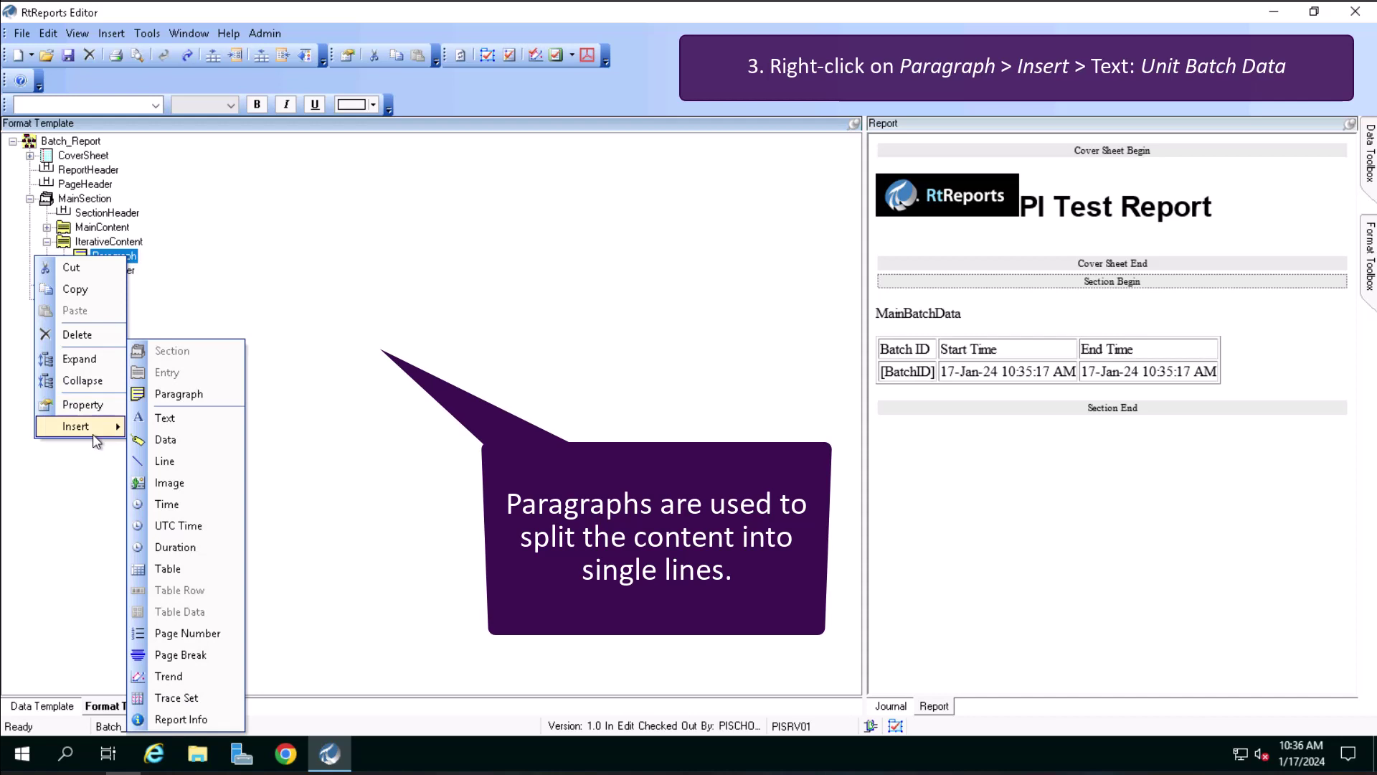
click(154, 421)
text(U)
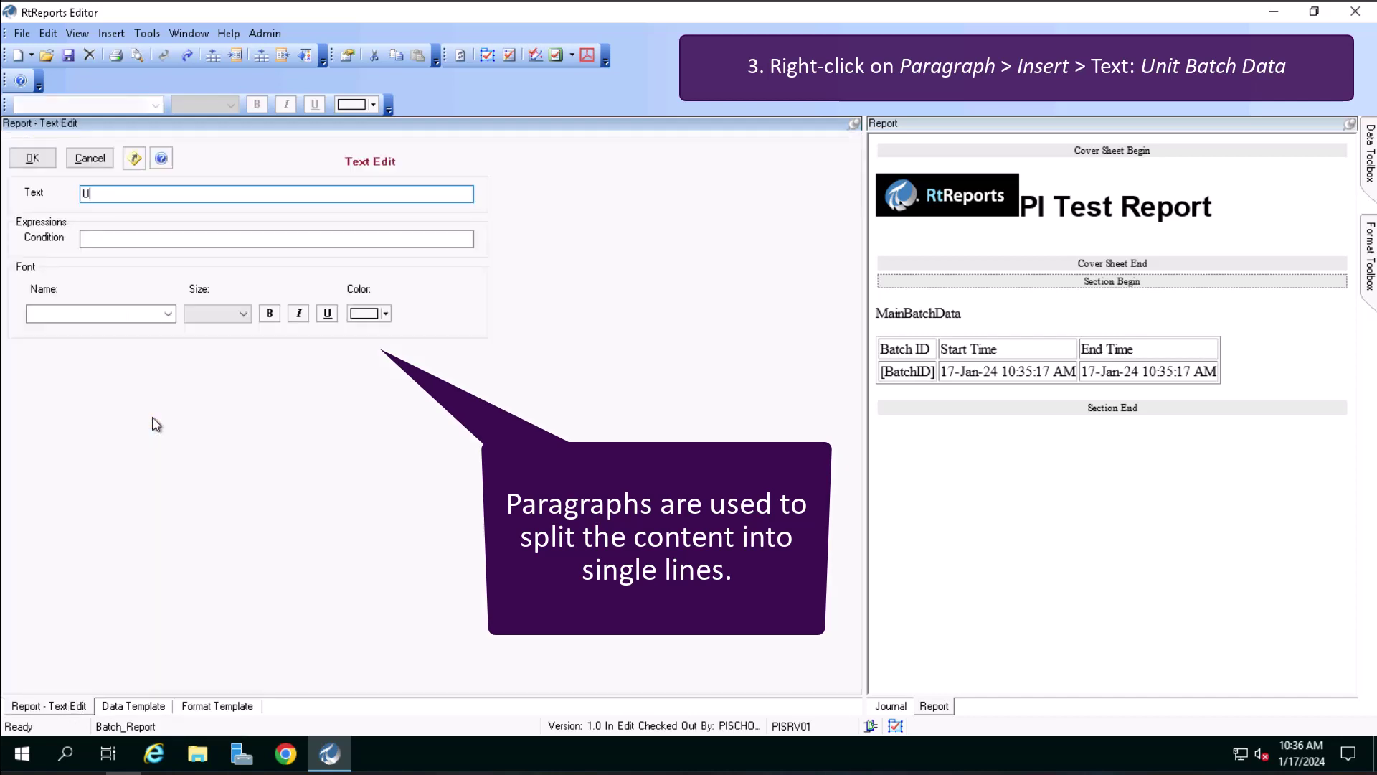
text(nit Batch Data)
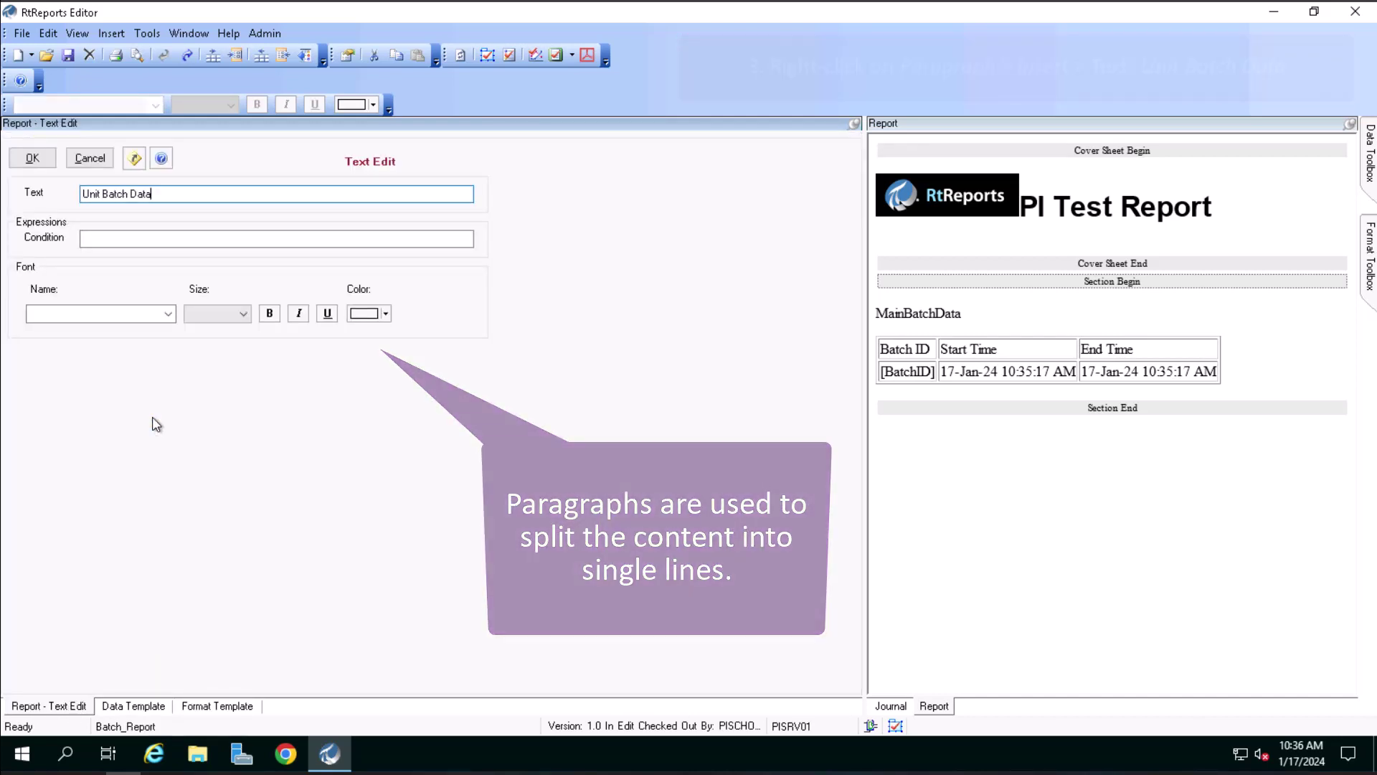
click(32, 159)
- Insert a table named UnitBatchTable in IterativeContent with 3 columns
right_click(125, 245)
mouse_move(72, 410)
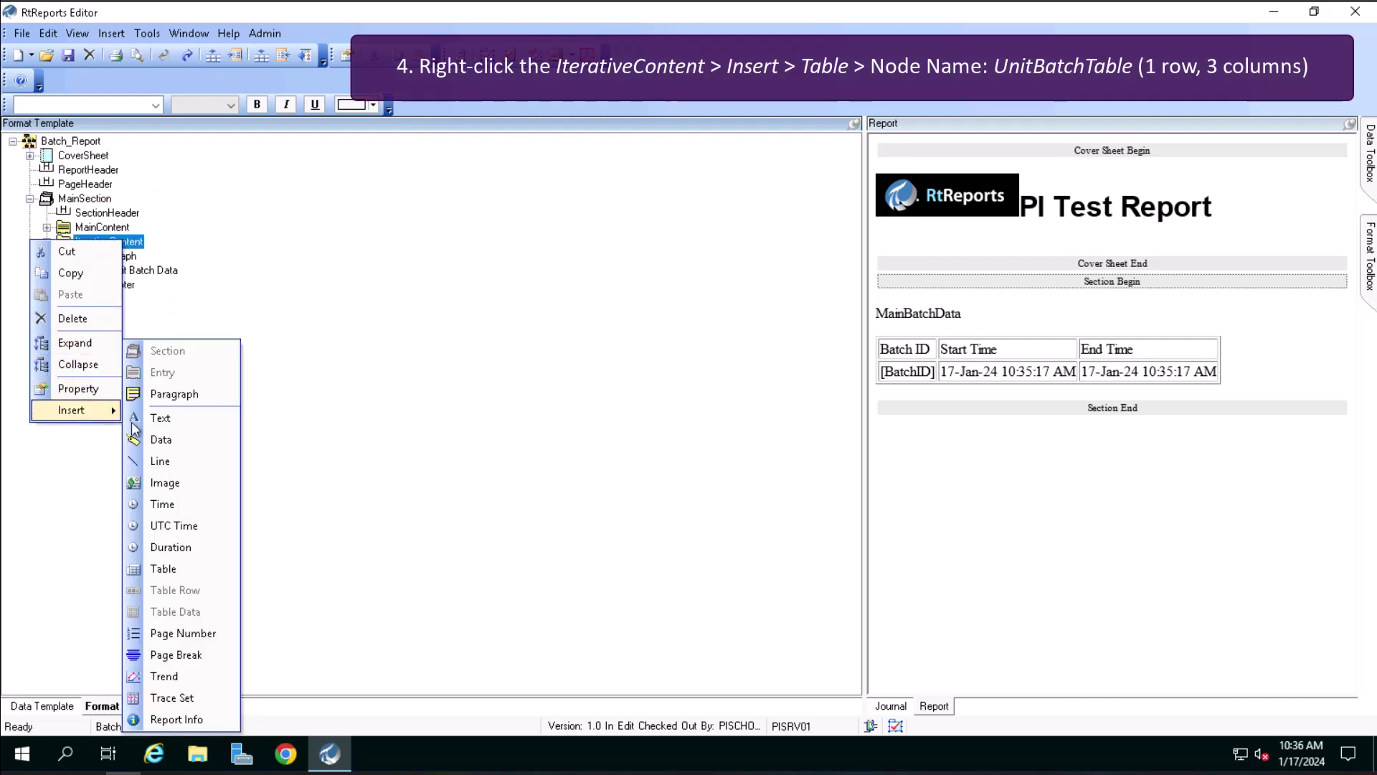
click(165, 568)
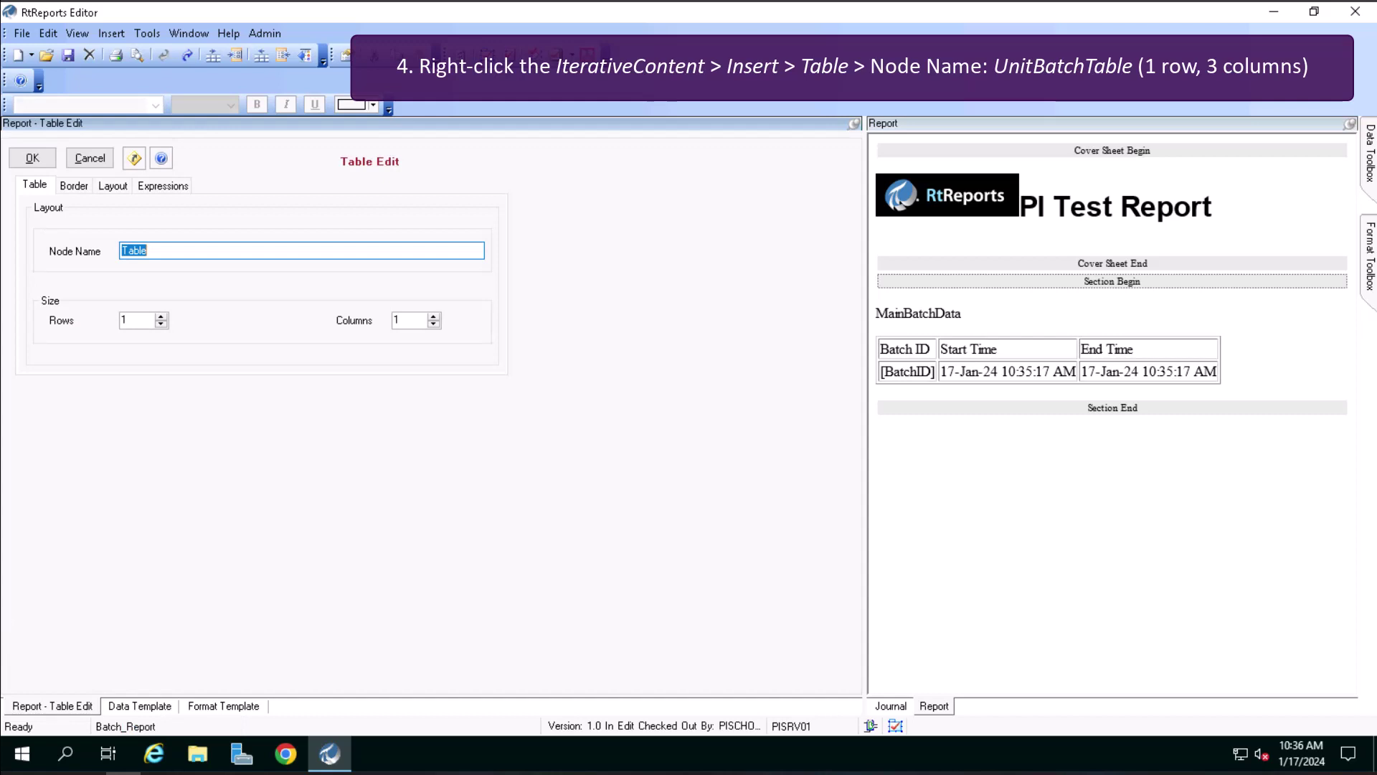
text(Unit)
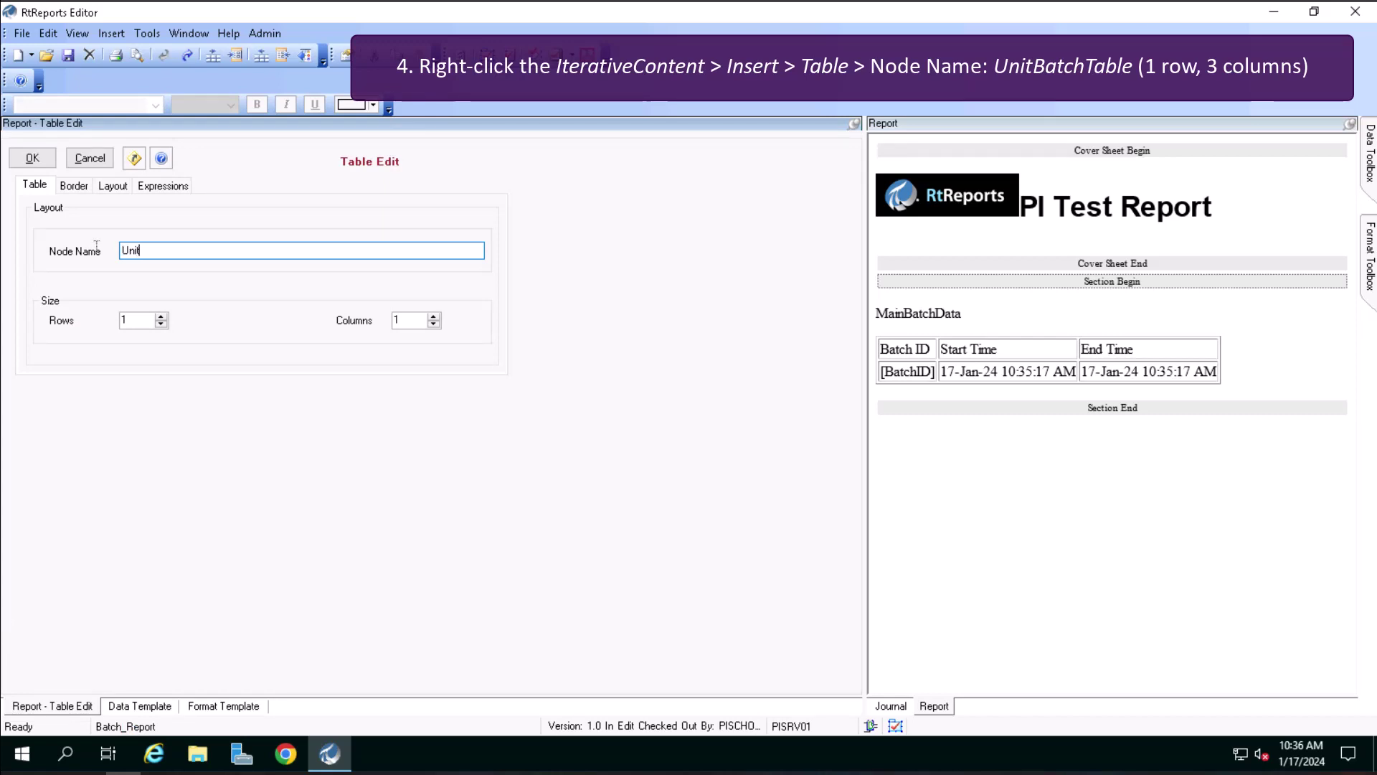
text(BatchTable)
click(436, 315)
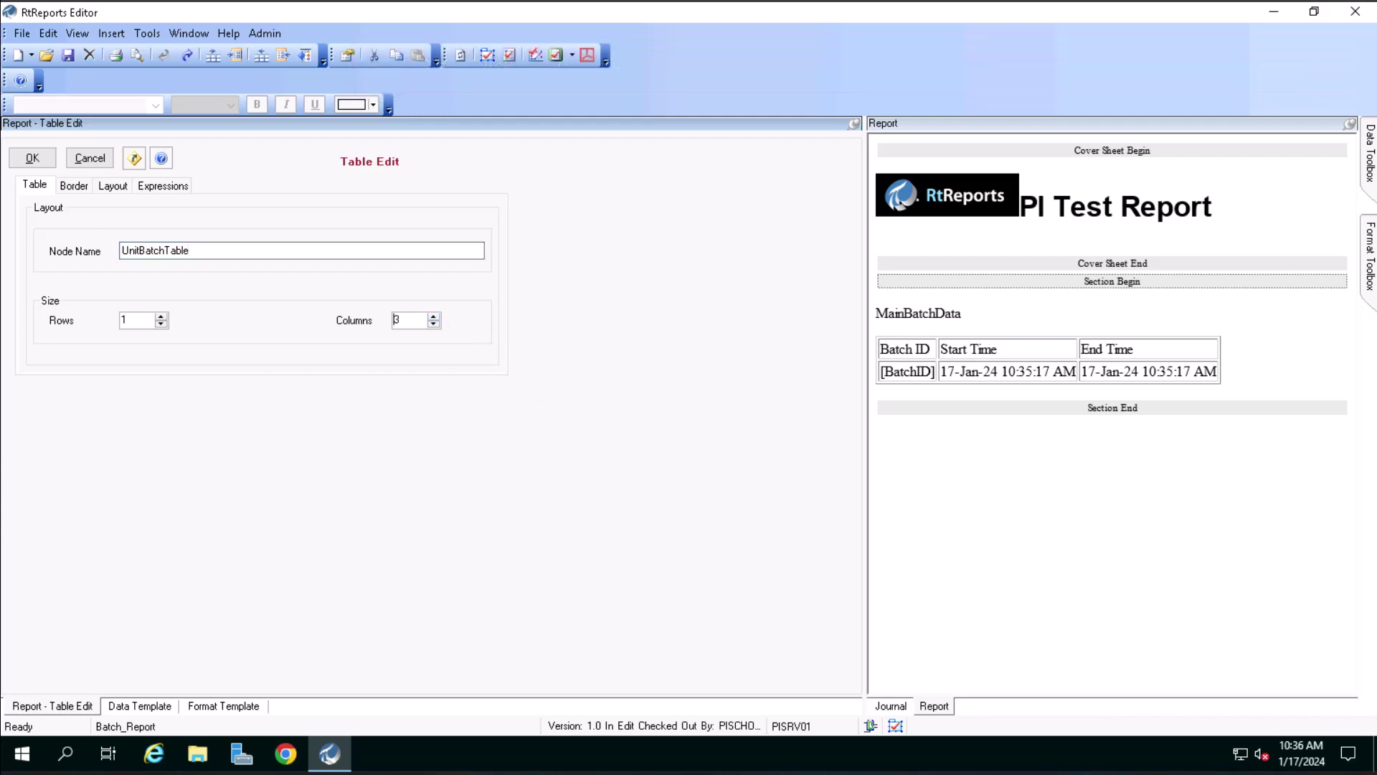
- Give UnitBatchTable a Border frame style with border width 1
click(75, 186)
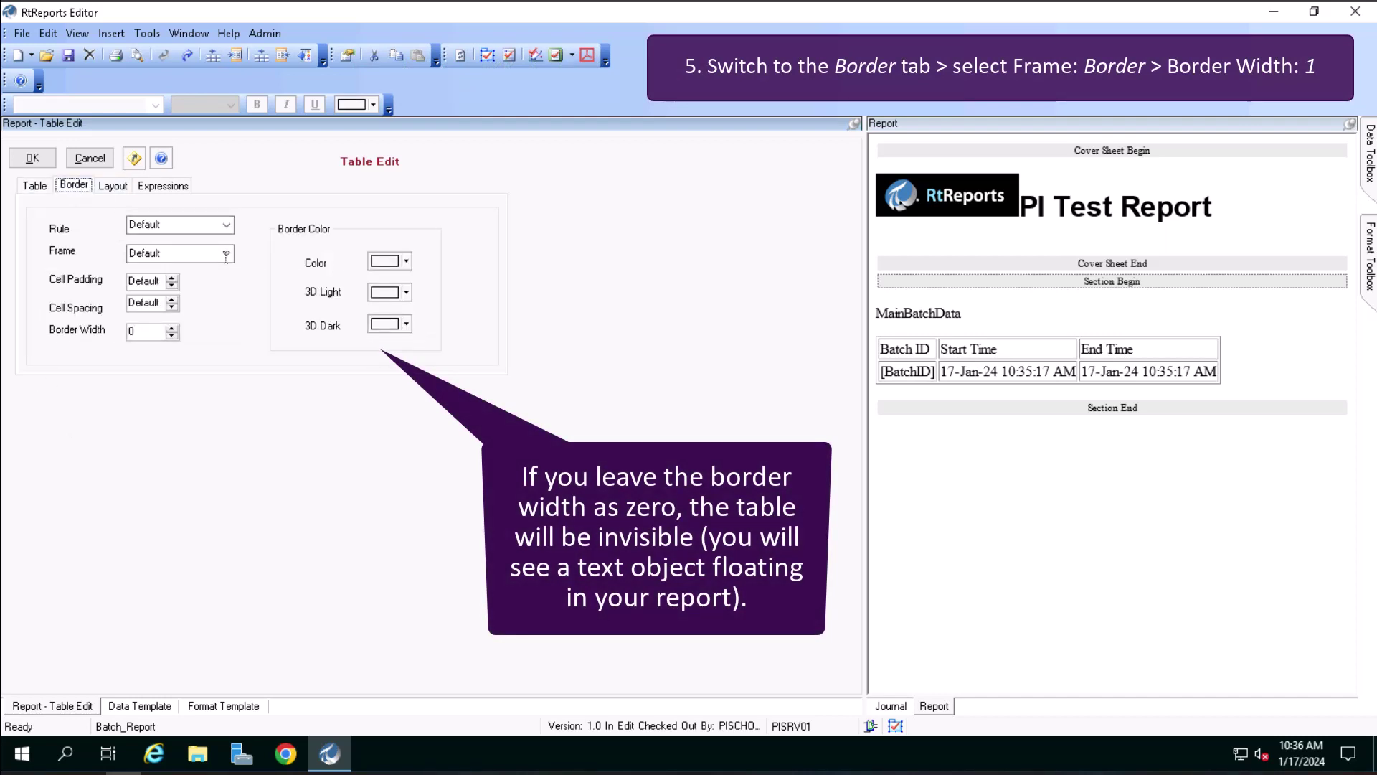
click(226, 254)
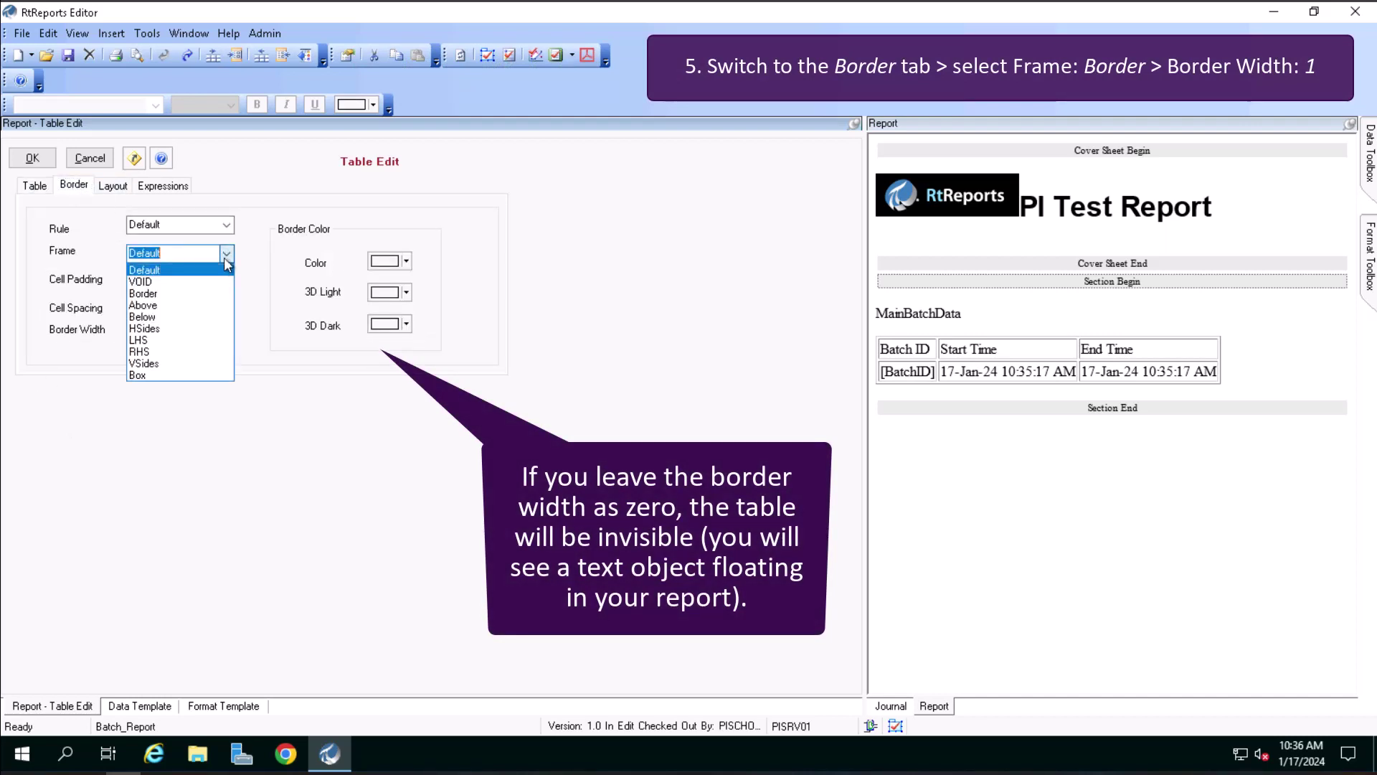
click(202, 296)
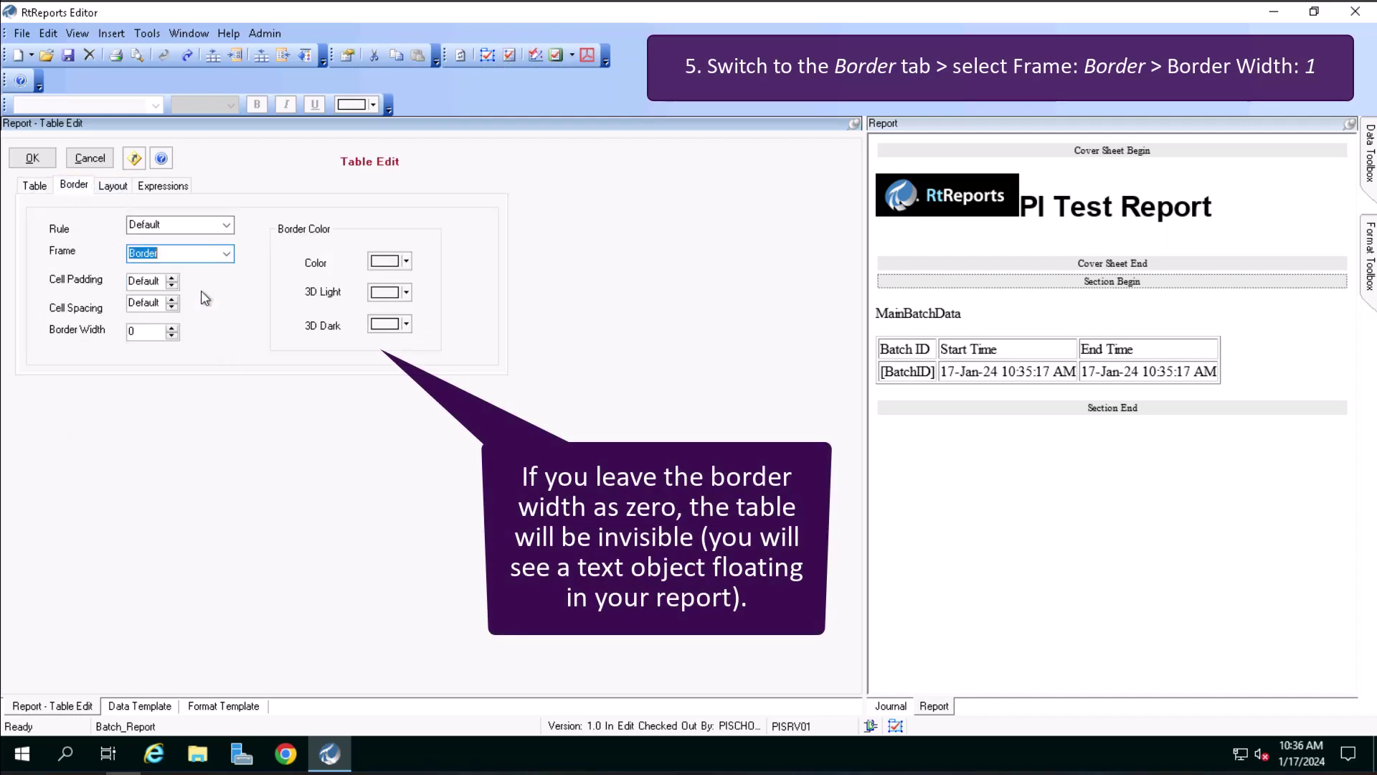
click(171, 327)
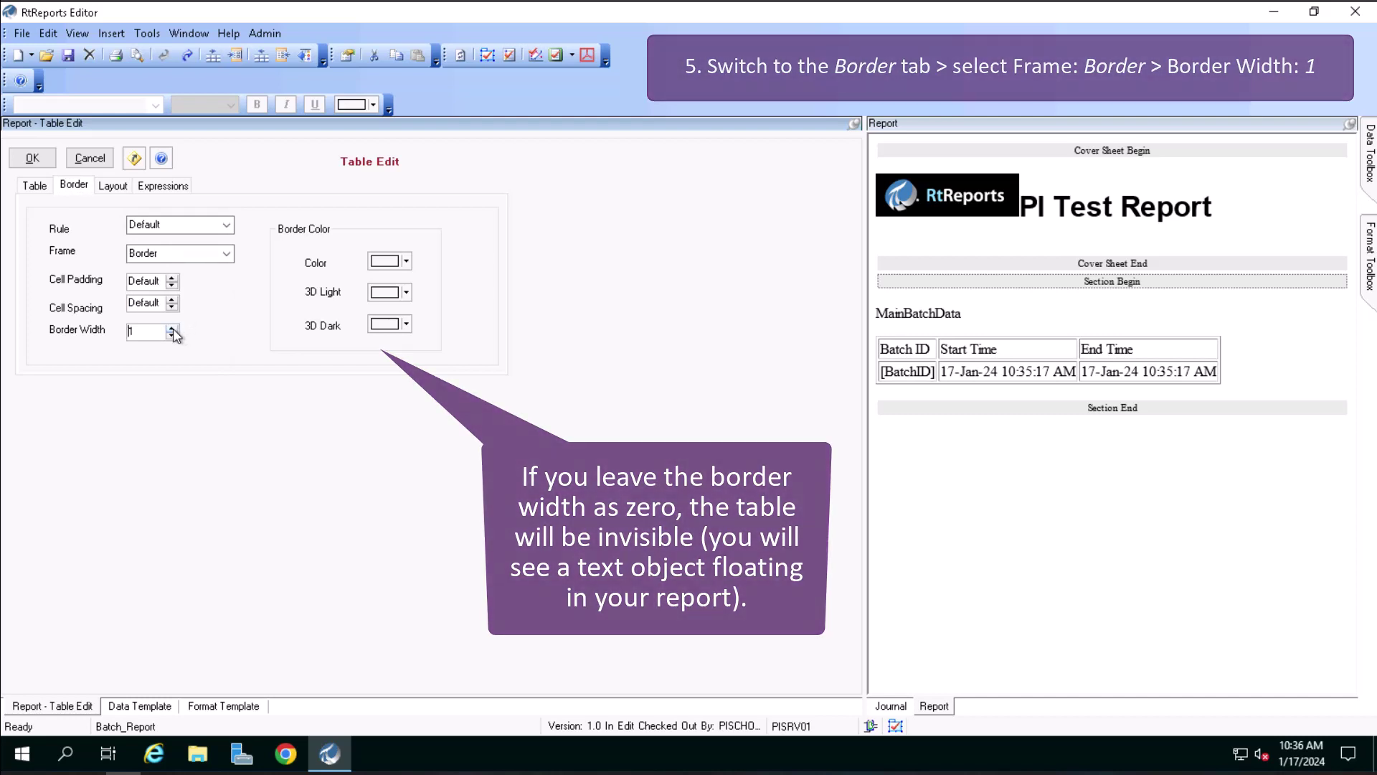
- Confirm UnitBatchTable and rename its TableRow to Values
click(32, 157)
click(134, 708)
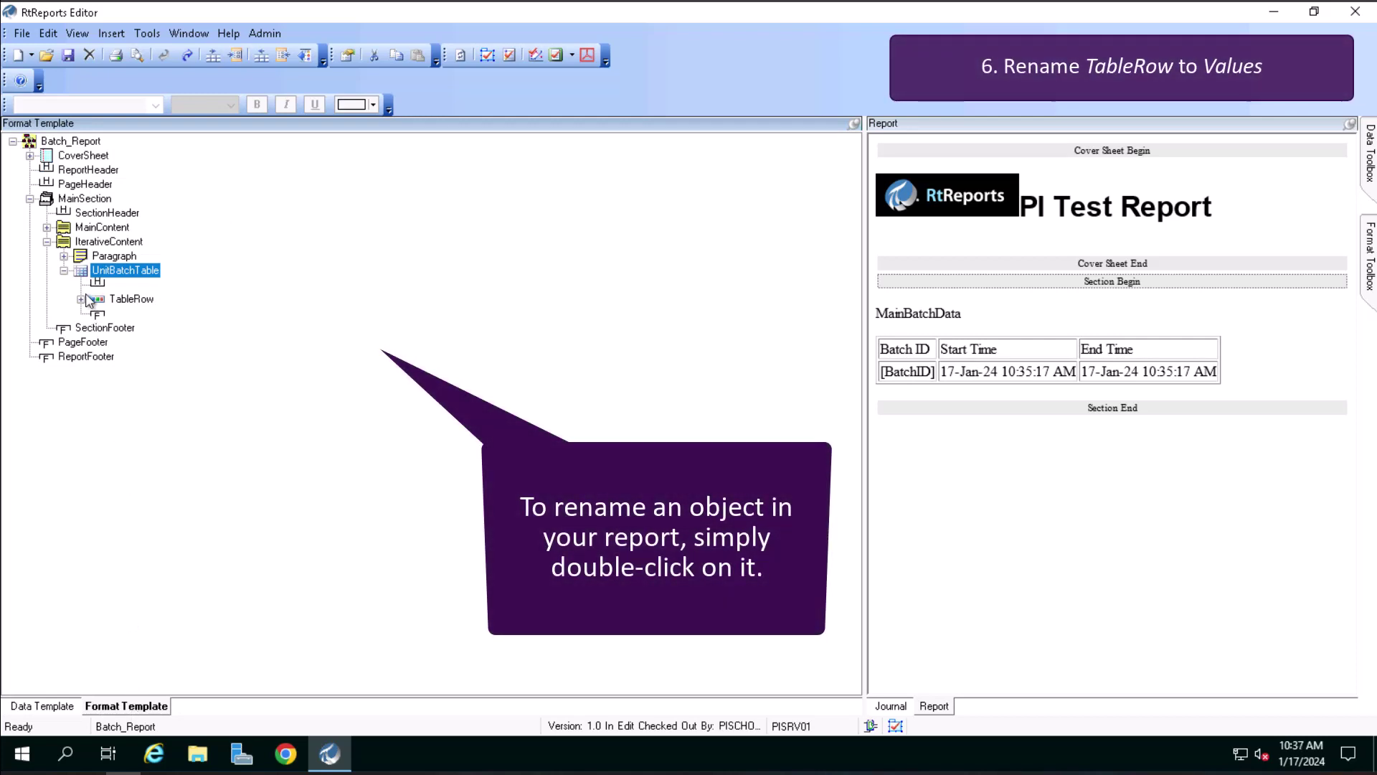
double_click(129, 302)
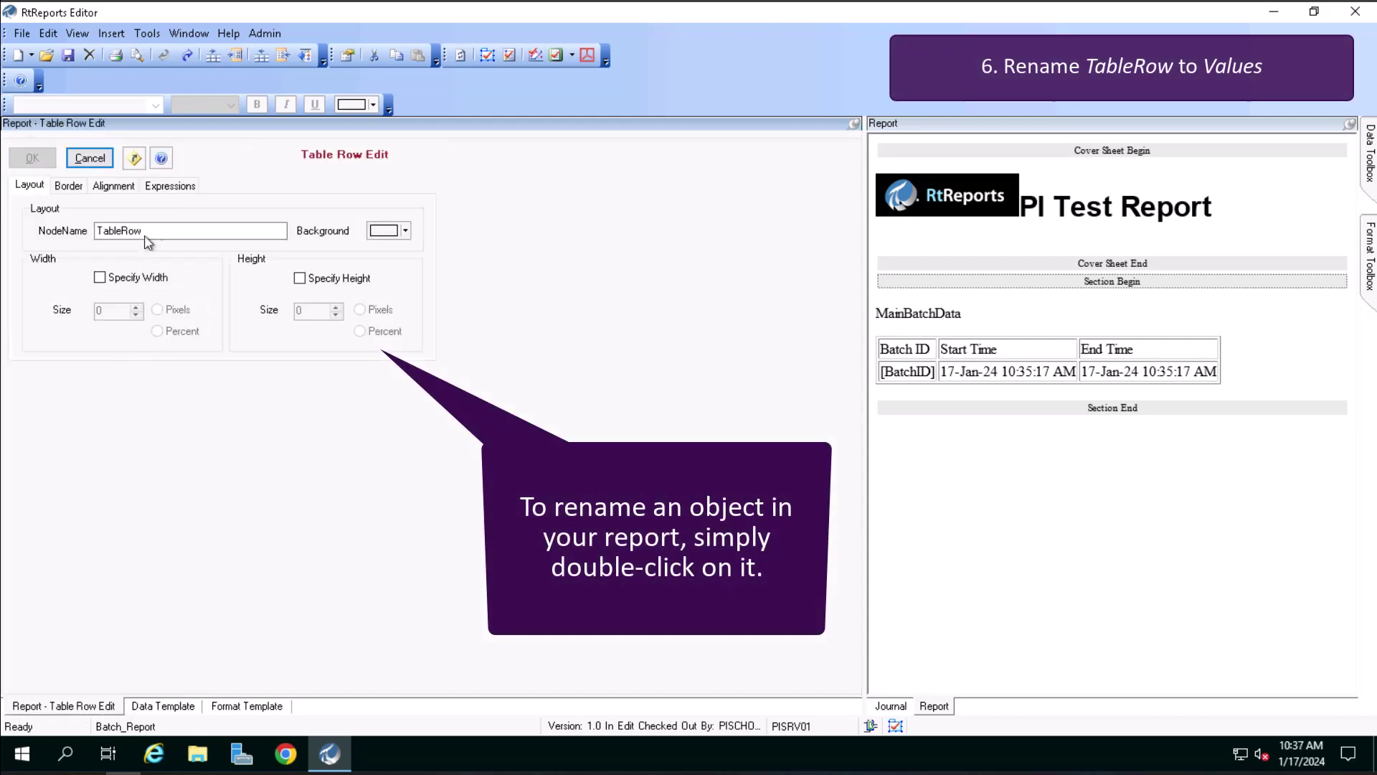
text(Values)
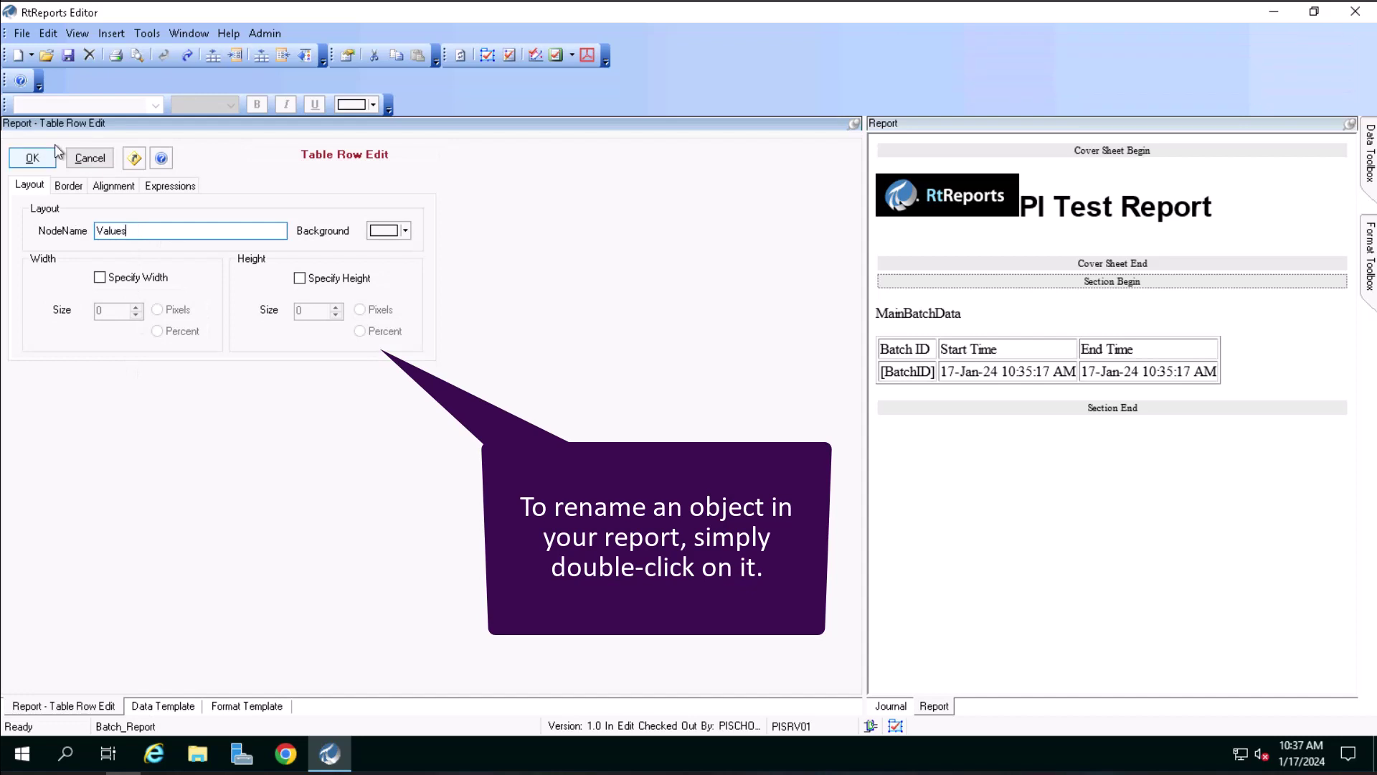
click(32, 159)
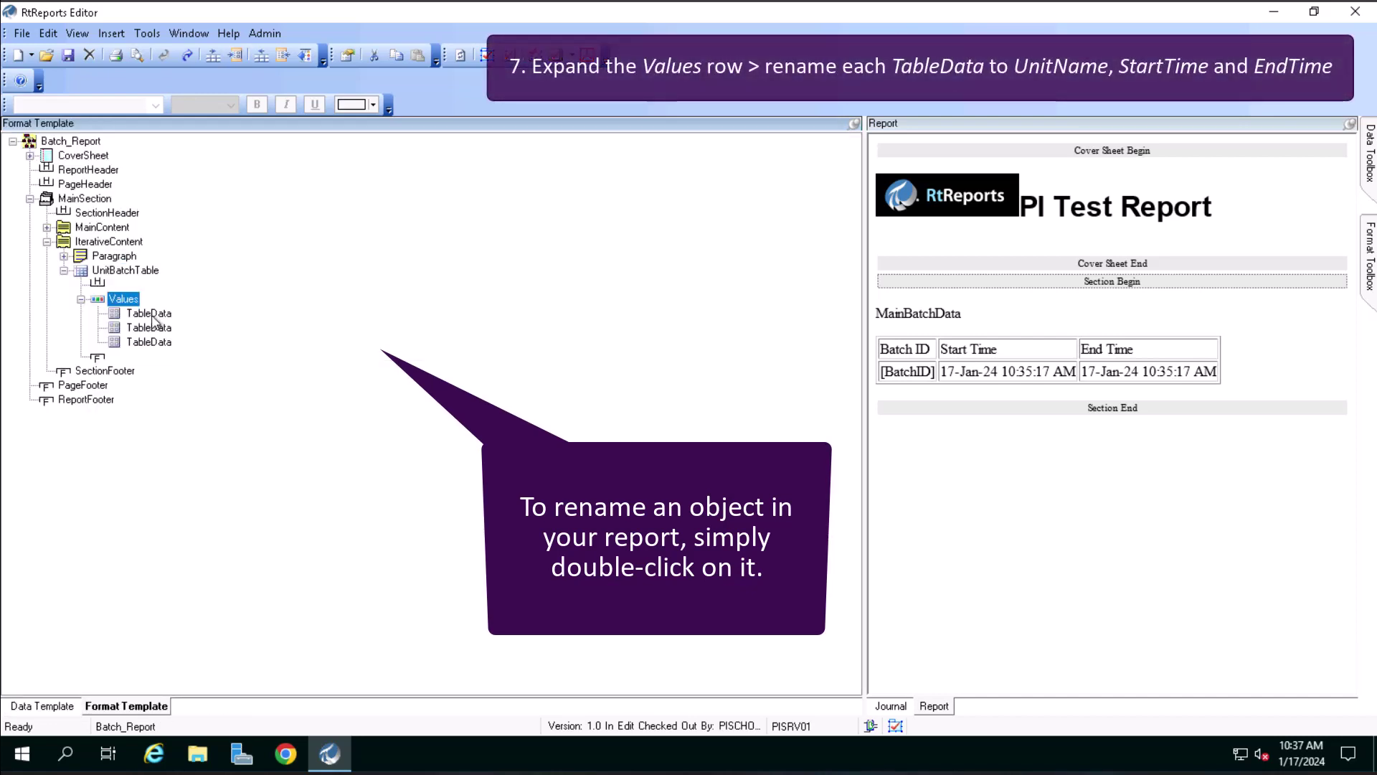
- Rename the Values row cells to UnitName, StartTime and EndTime
double_click(152, 318)
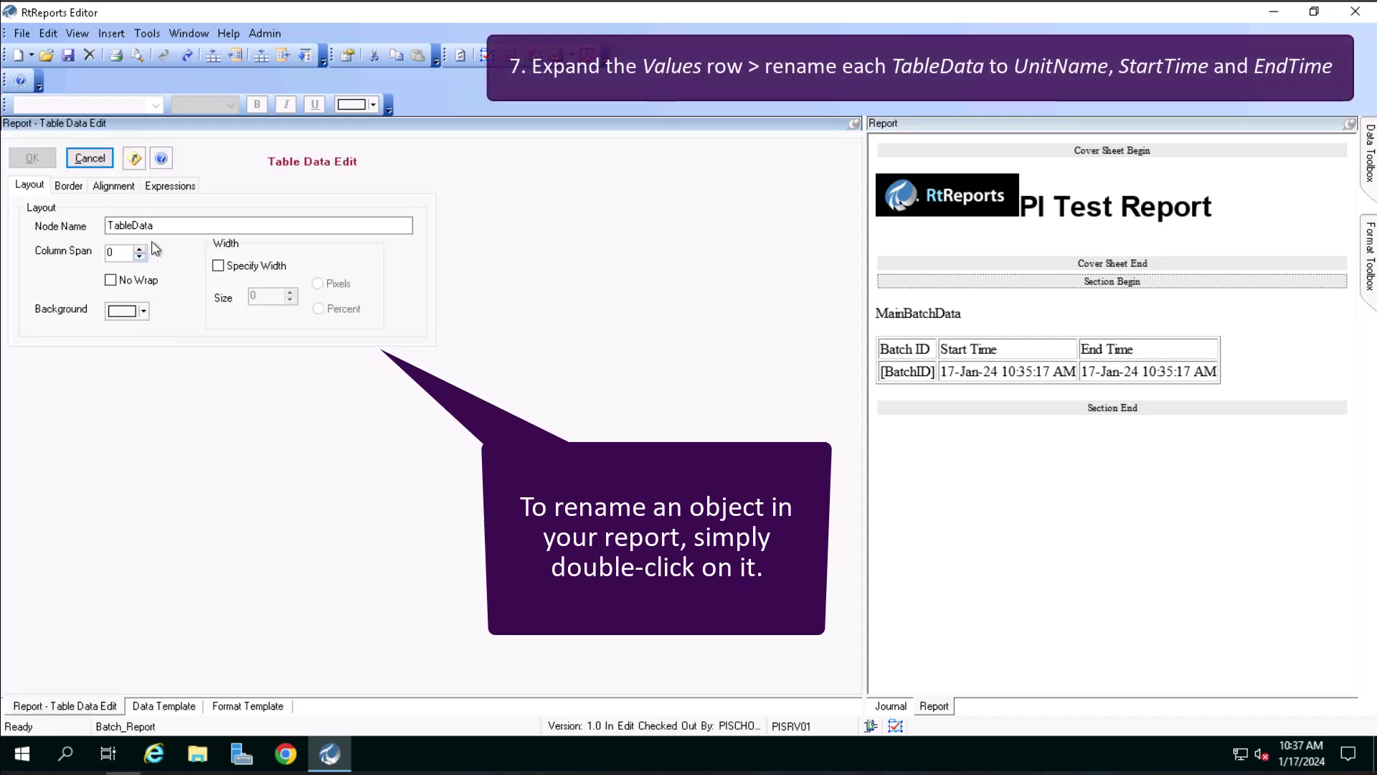
double_click(109, 227)
text(Unit)
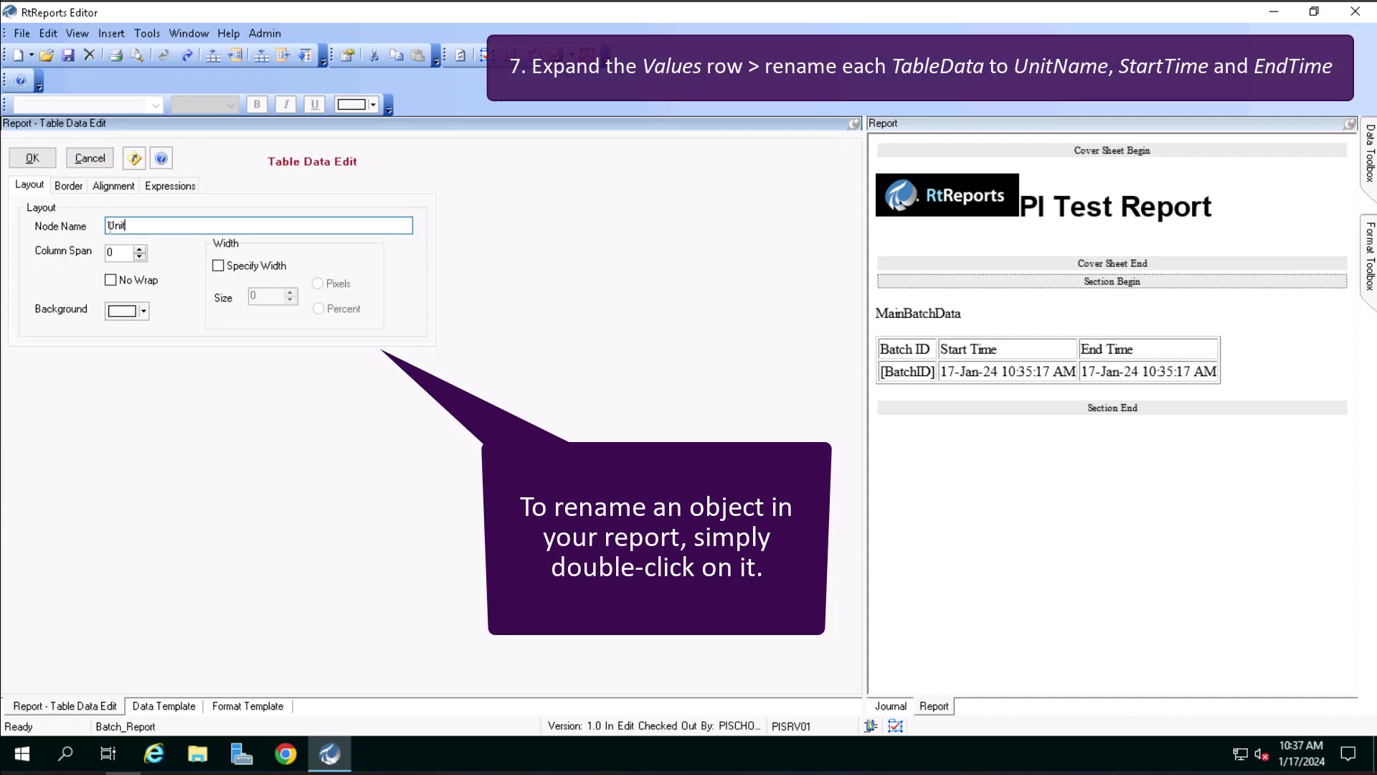
text(Name)
key(Return)
click(151, 327)
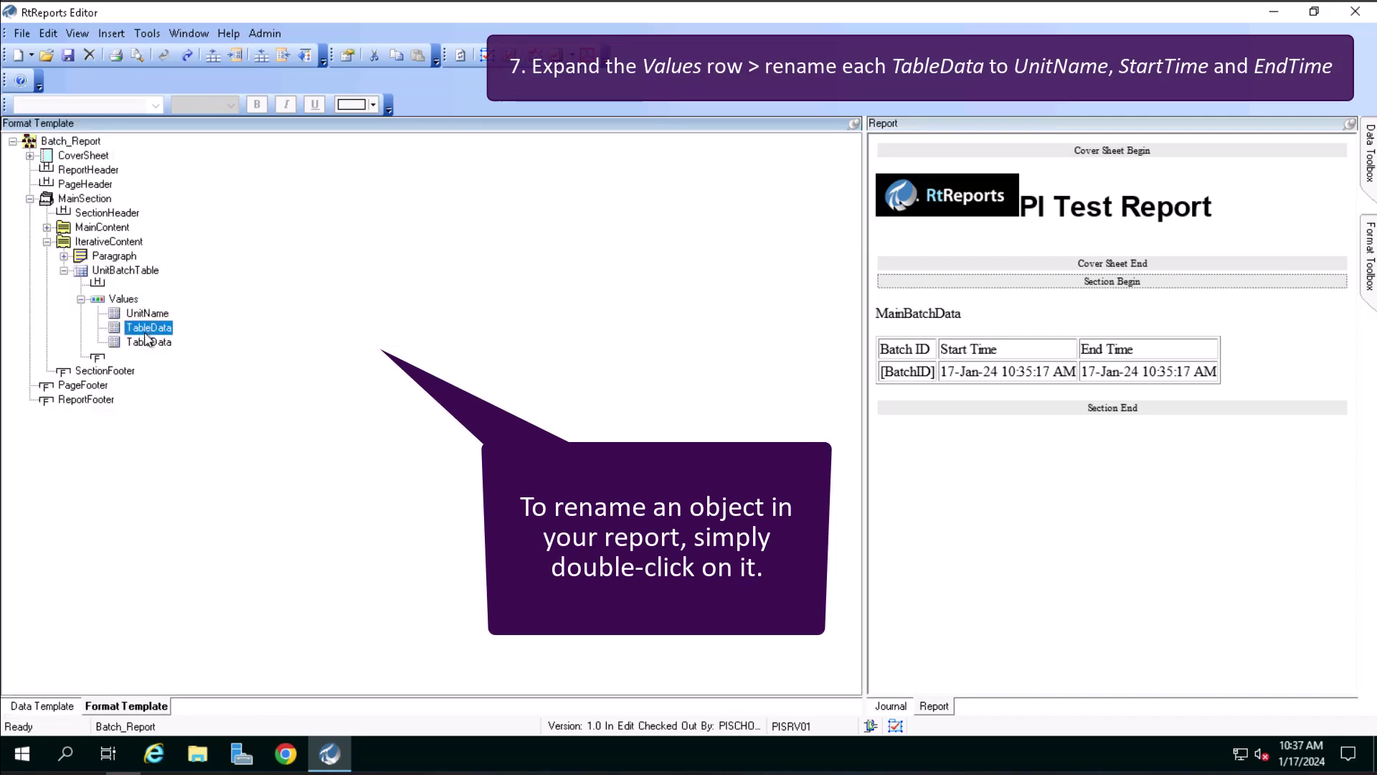
double_click(152, 327)
text(Sta)
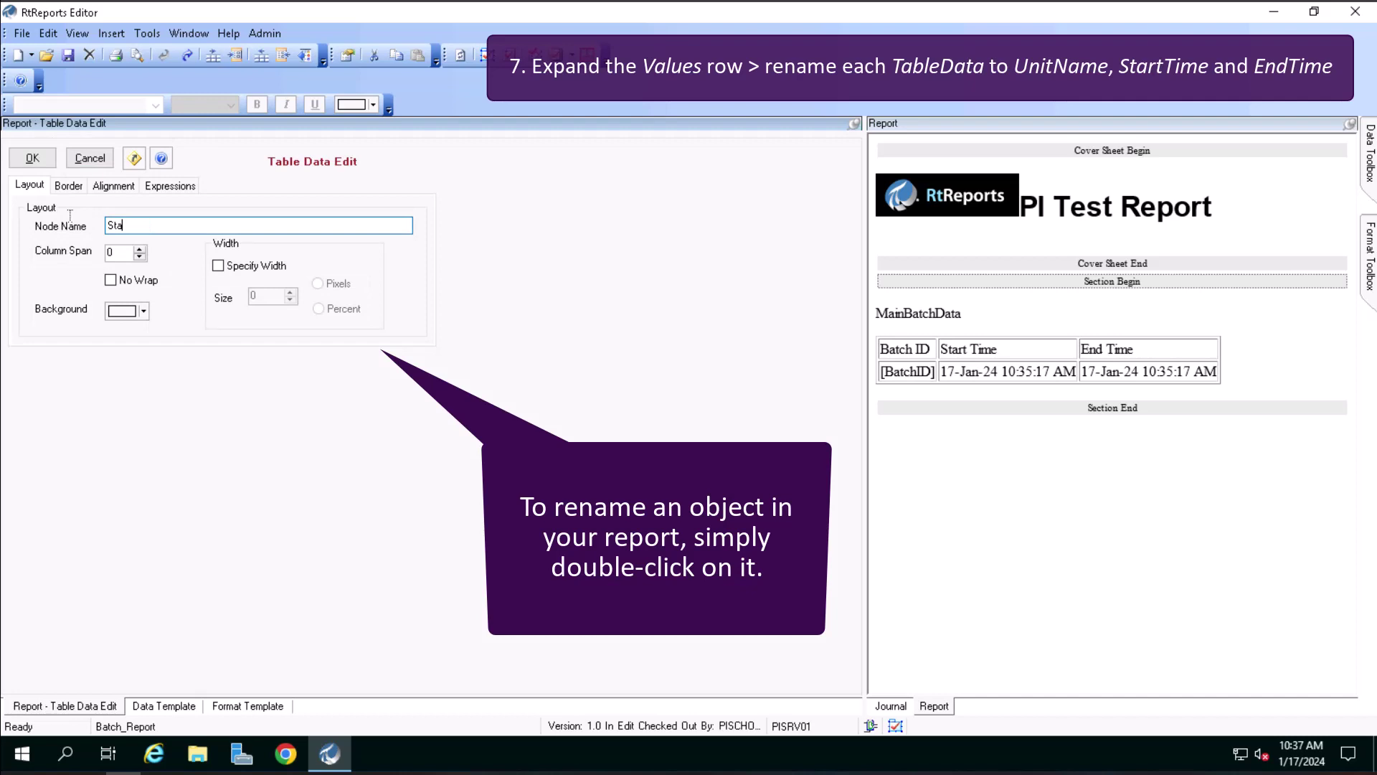
text(rtTime)
key(Return)
click(151, 343)
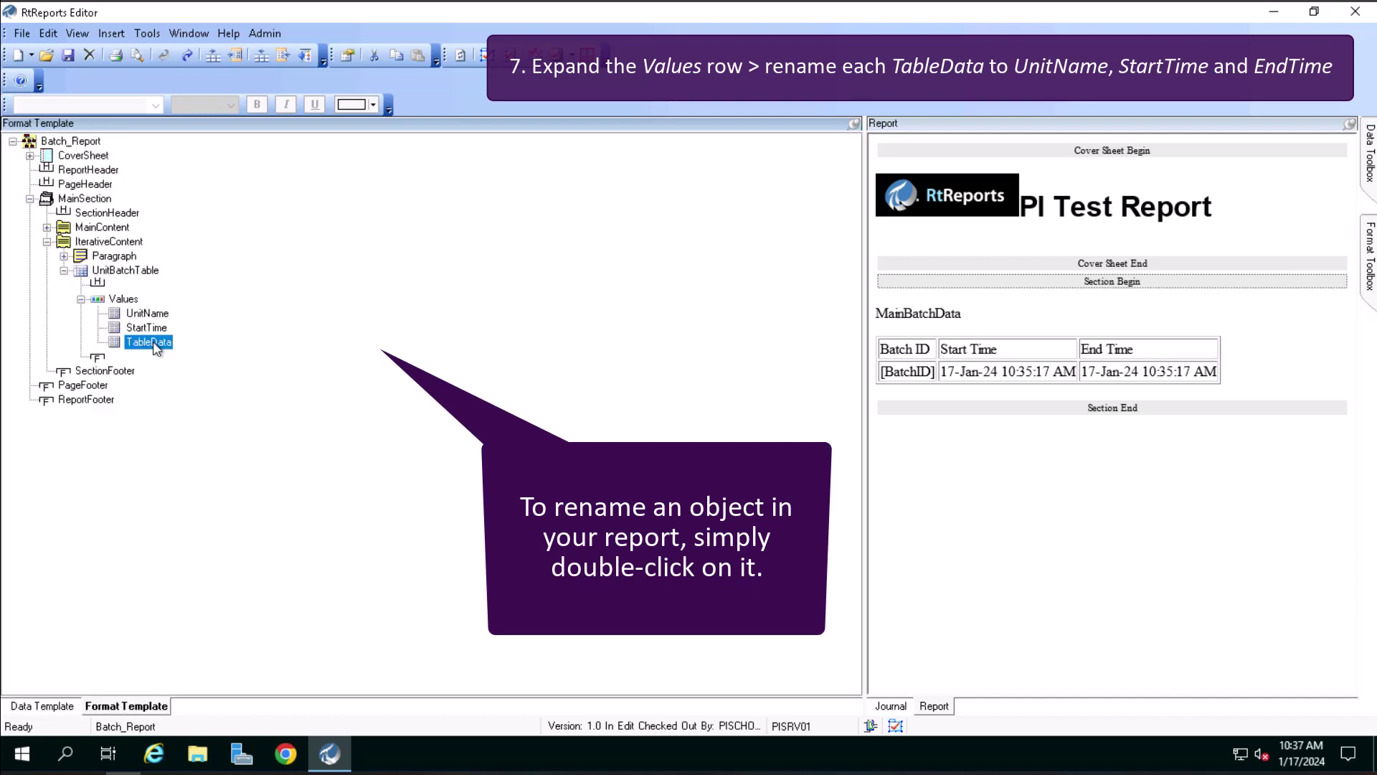
double_click(152, 343)
text(E)
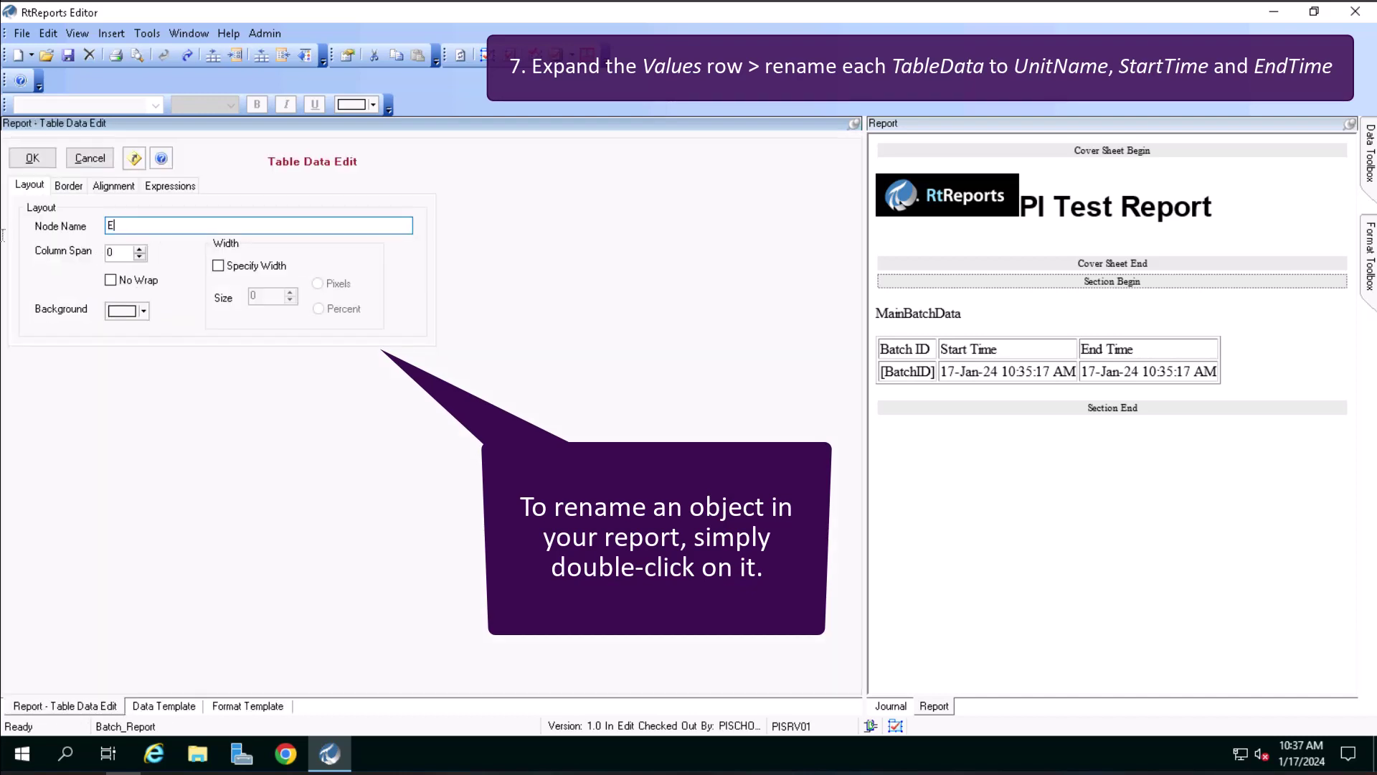
text(ndTime)
- Copy the Values row and paste it into the table header
click(33, 158)
click(124, 300)
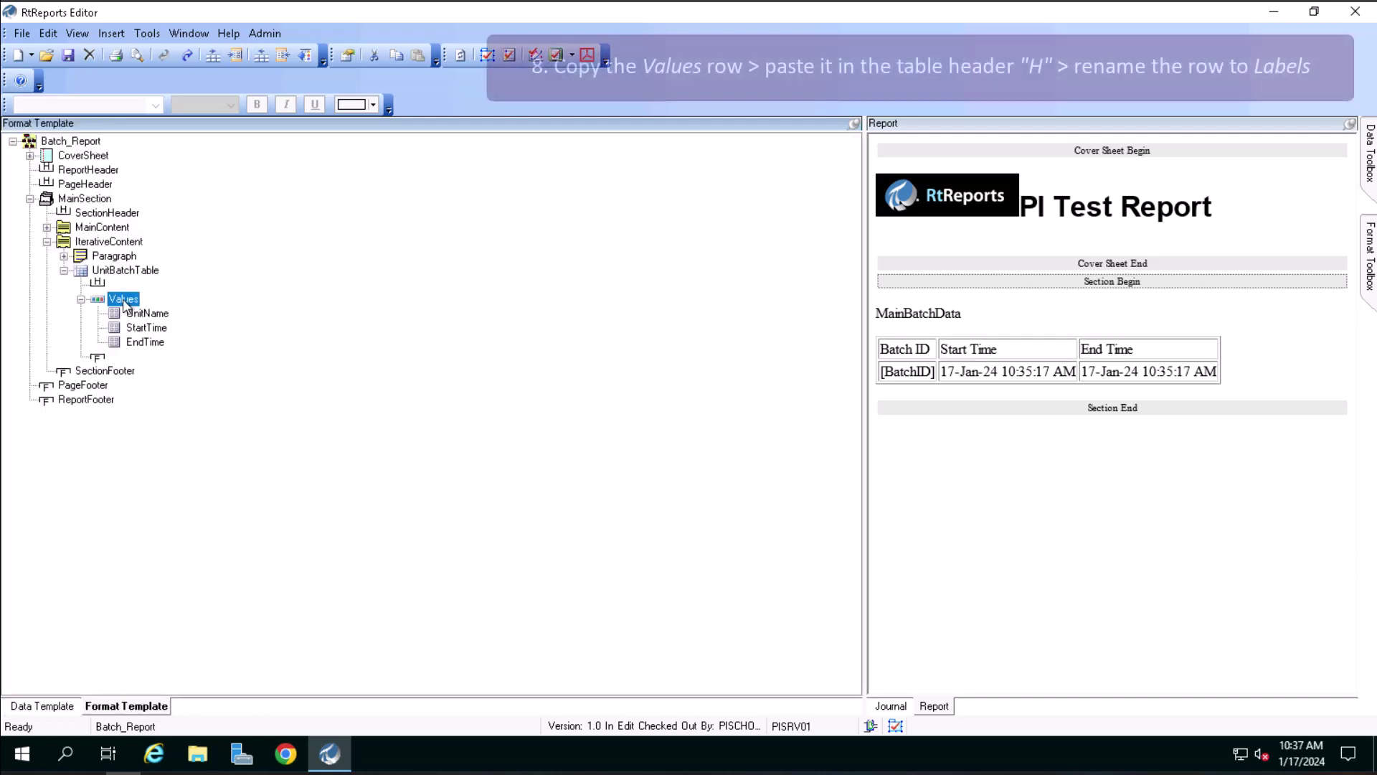
right_click(124, 304)
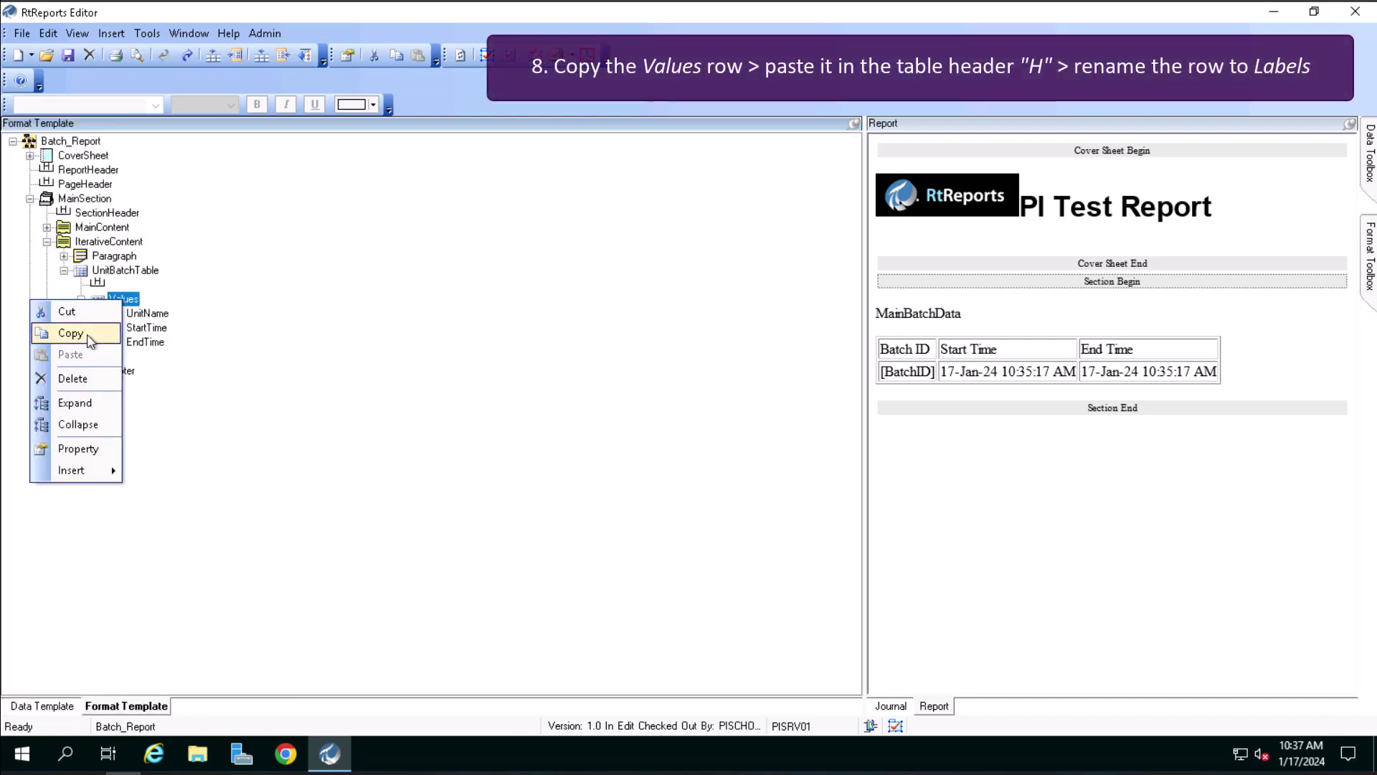
click(89, 335)
click(102, 282)
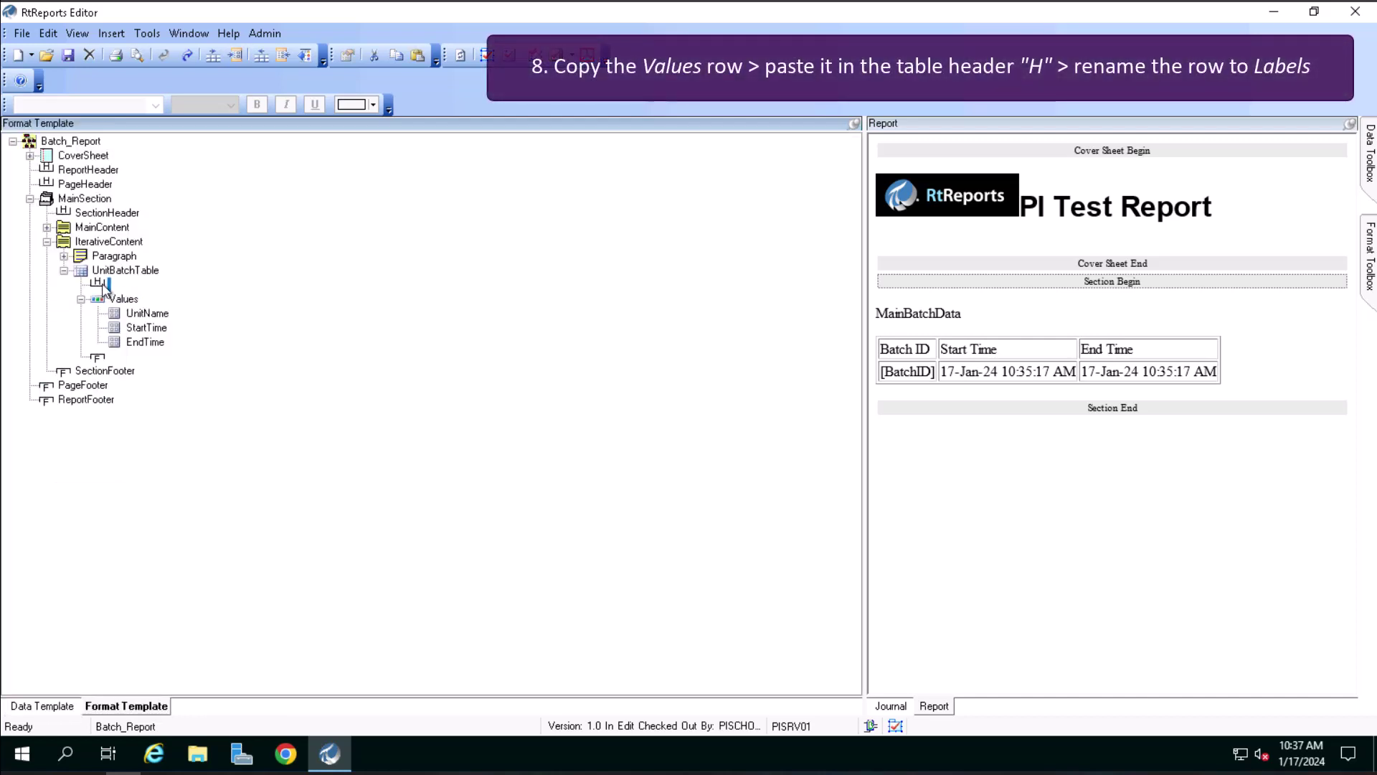
right_click(110, 286)
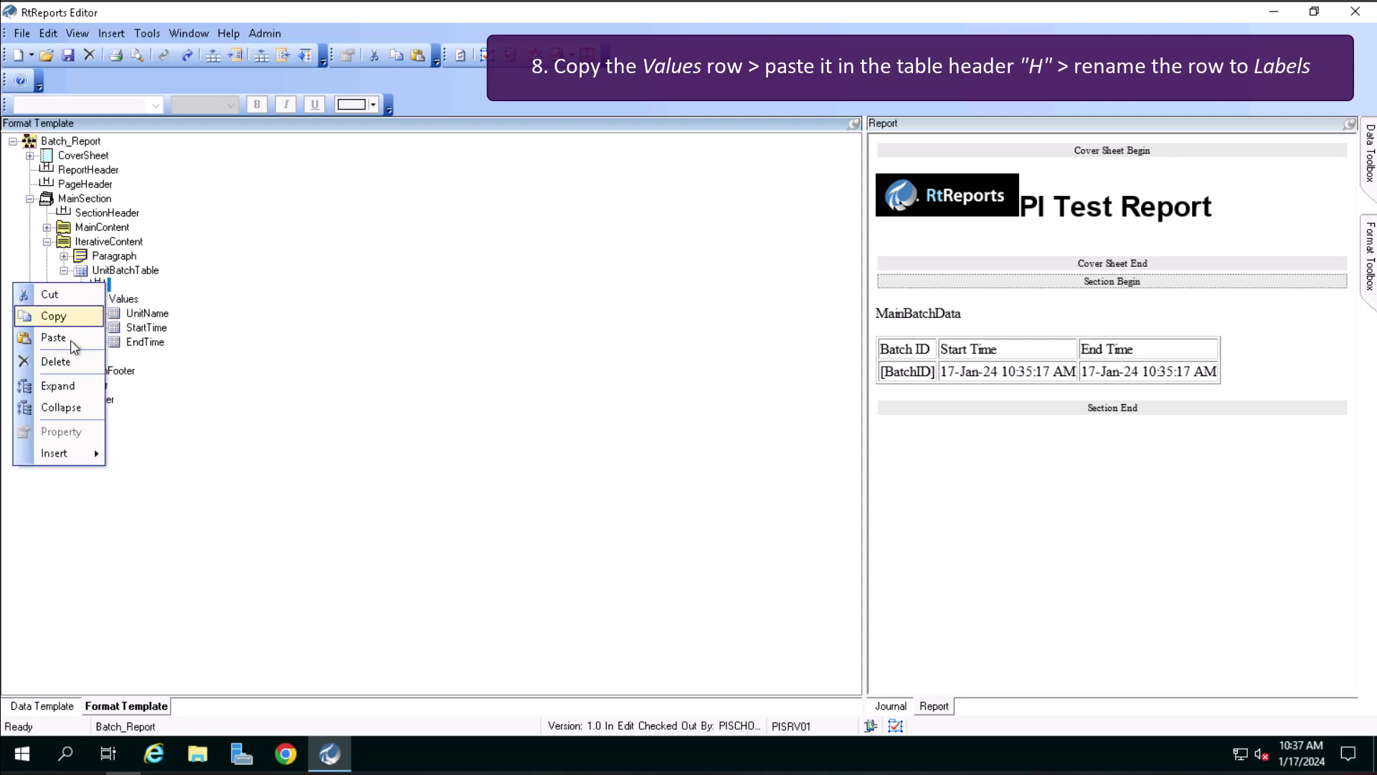
click(72, 342)
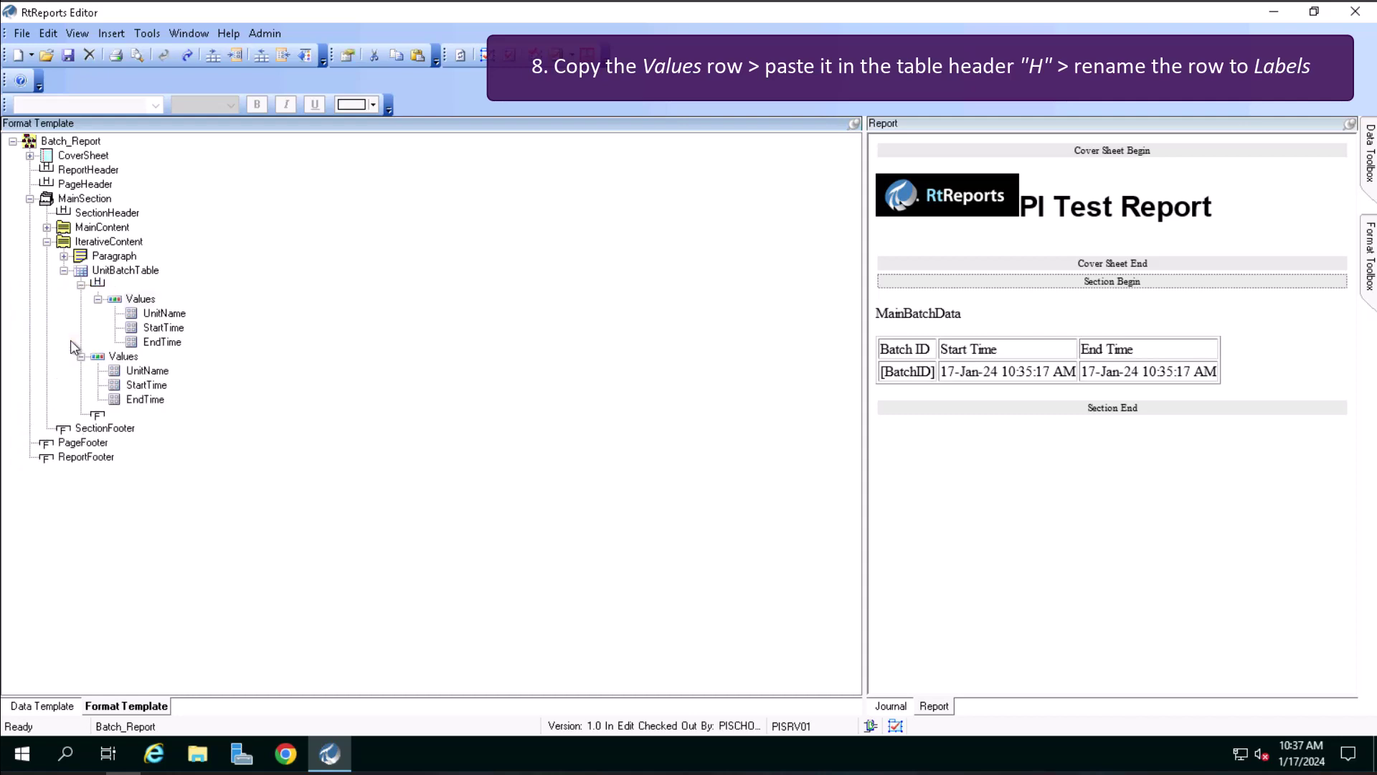
- Rename the pasted header row to Labels
double_click(141, 299)
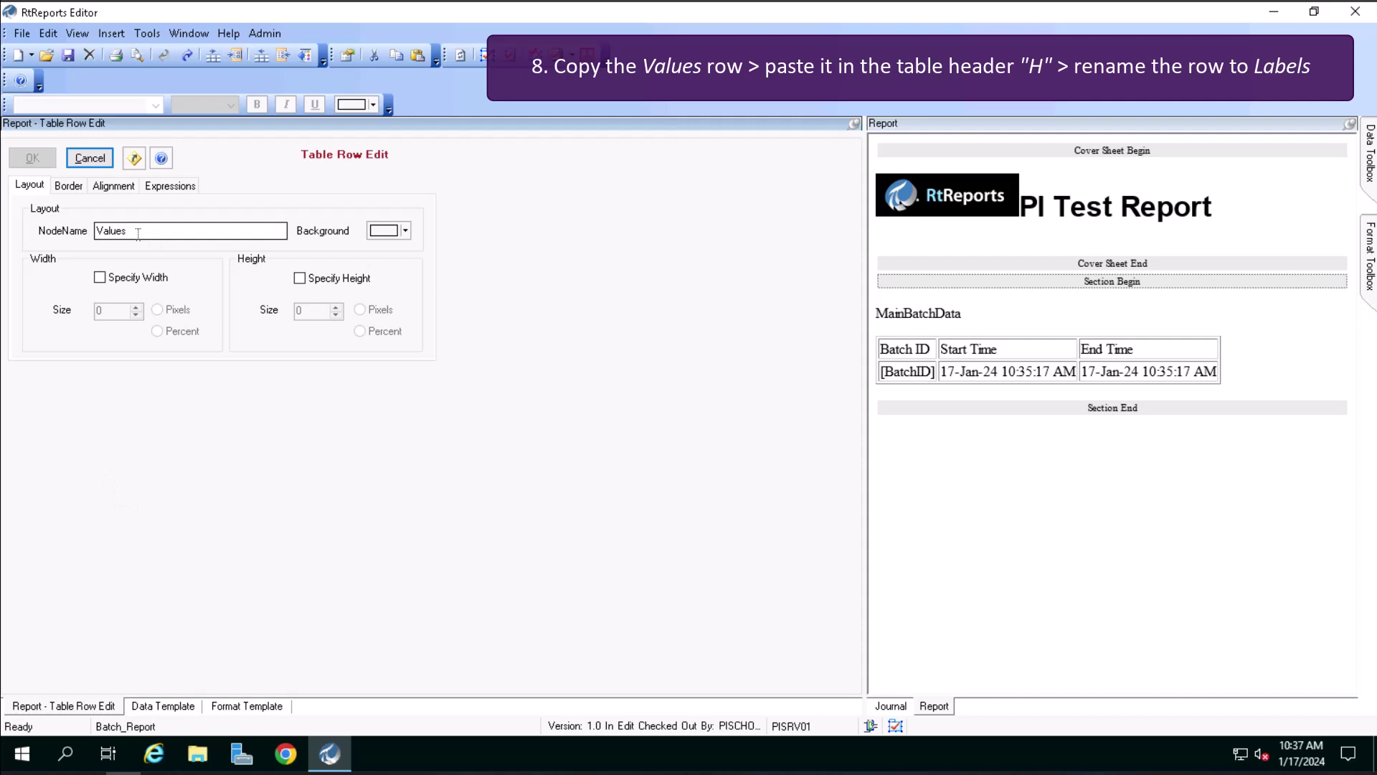
drag(138, 234, 48, 223)
text(Lab)
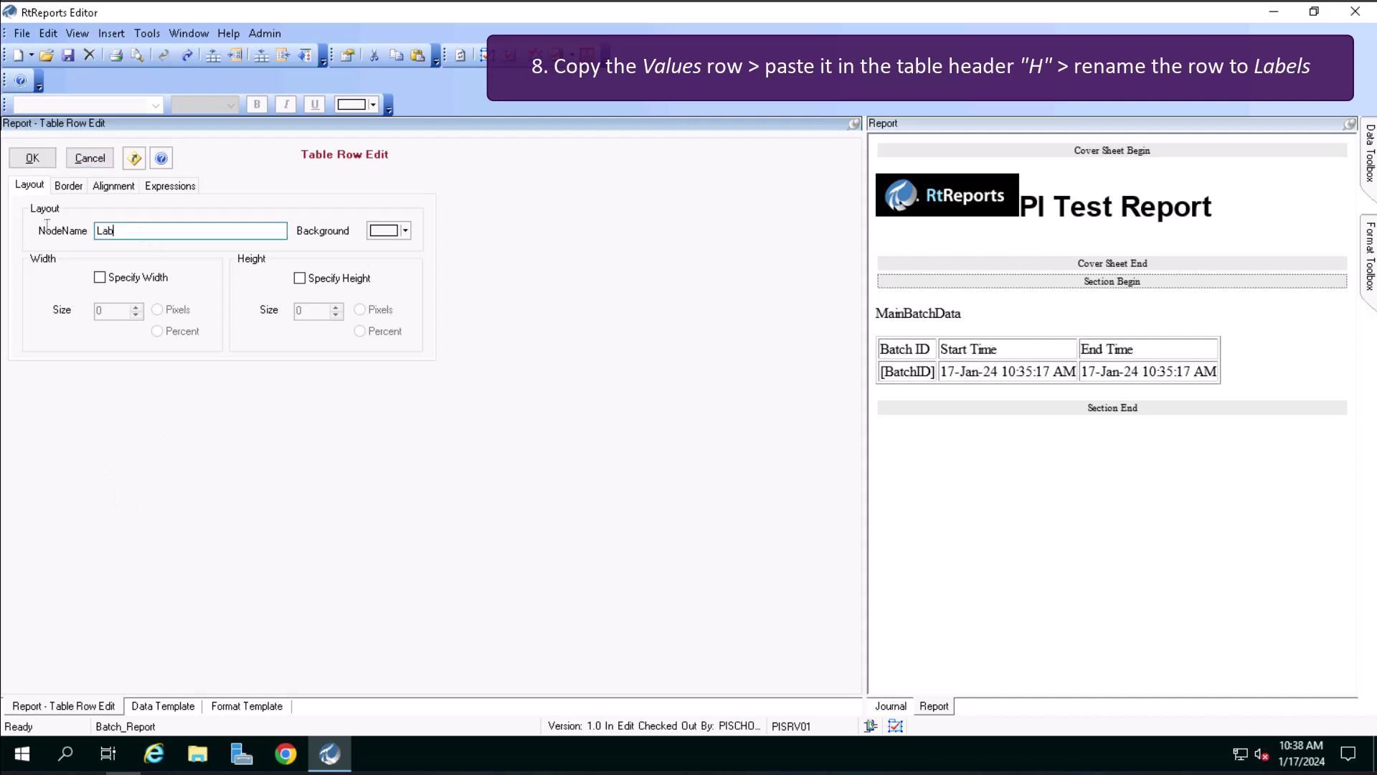
text(els)
- Confirm Labels and add the column title Unit Name to its UnitName cell
click(51, 160)
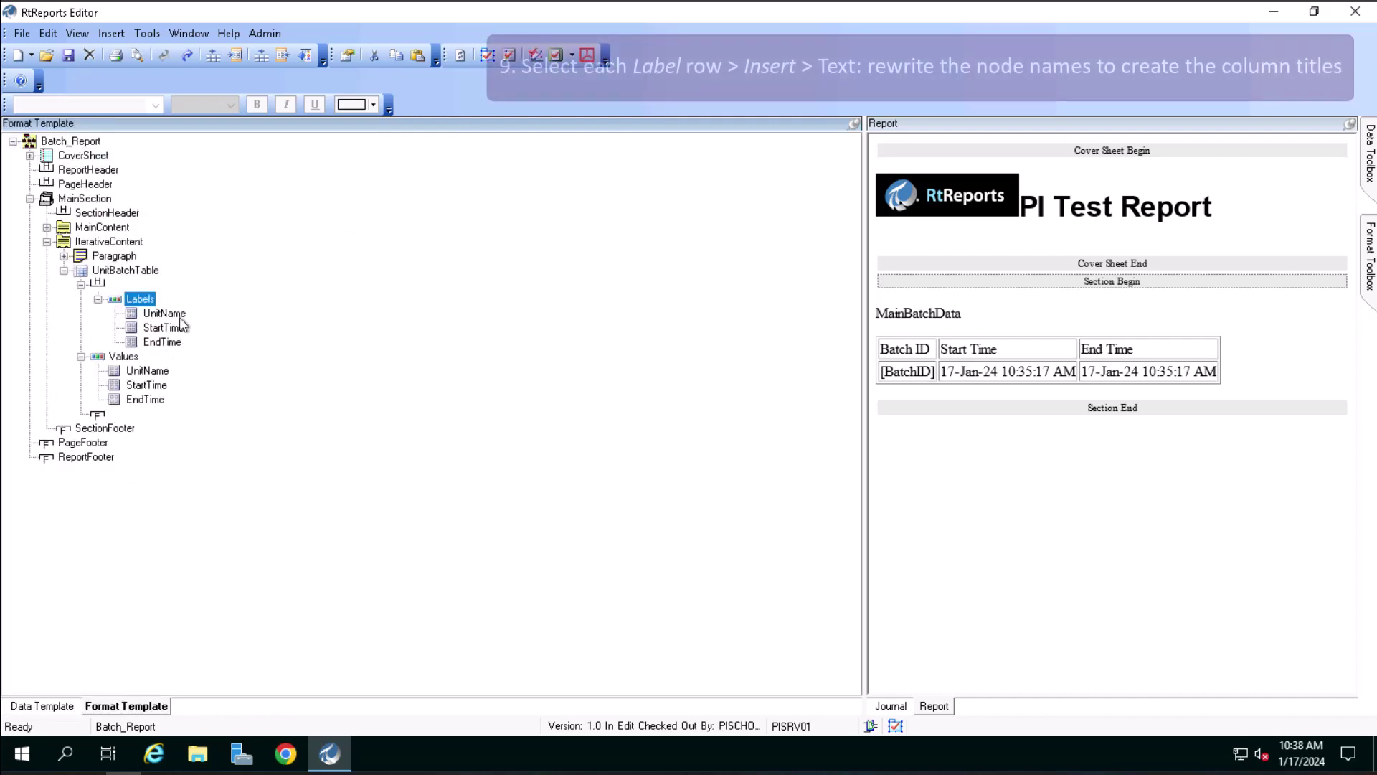
click(177, 314)
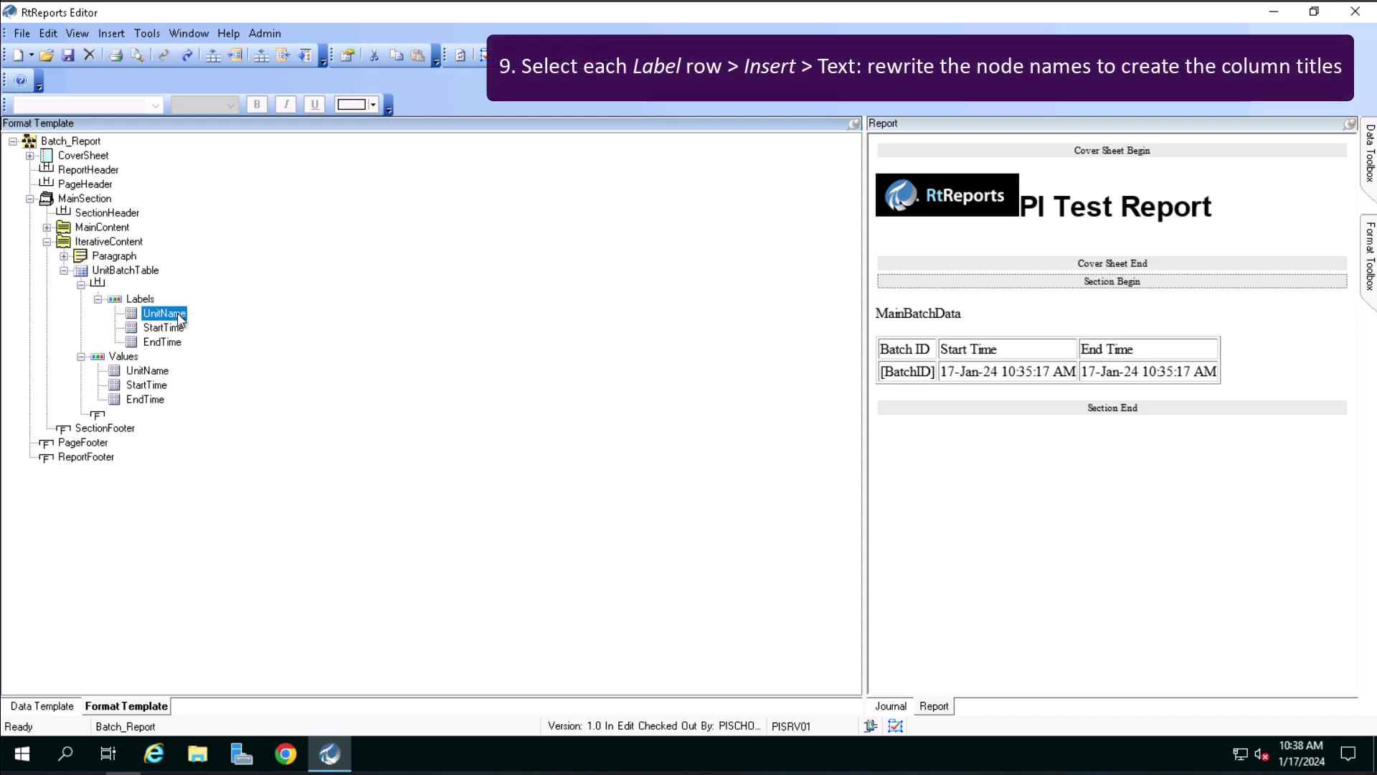
right_click(178, 314)
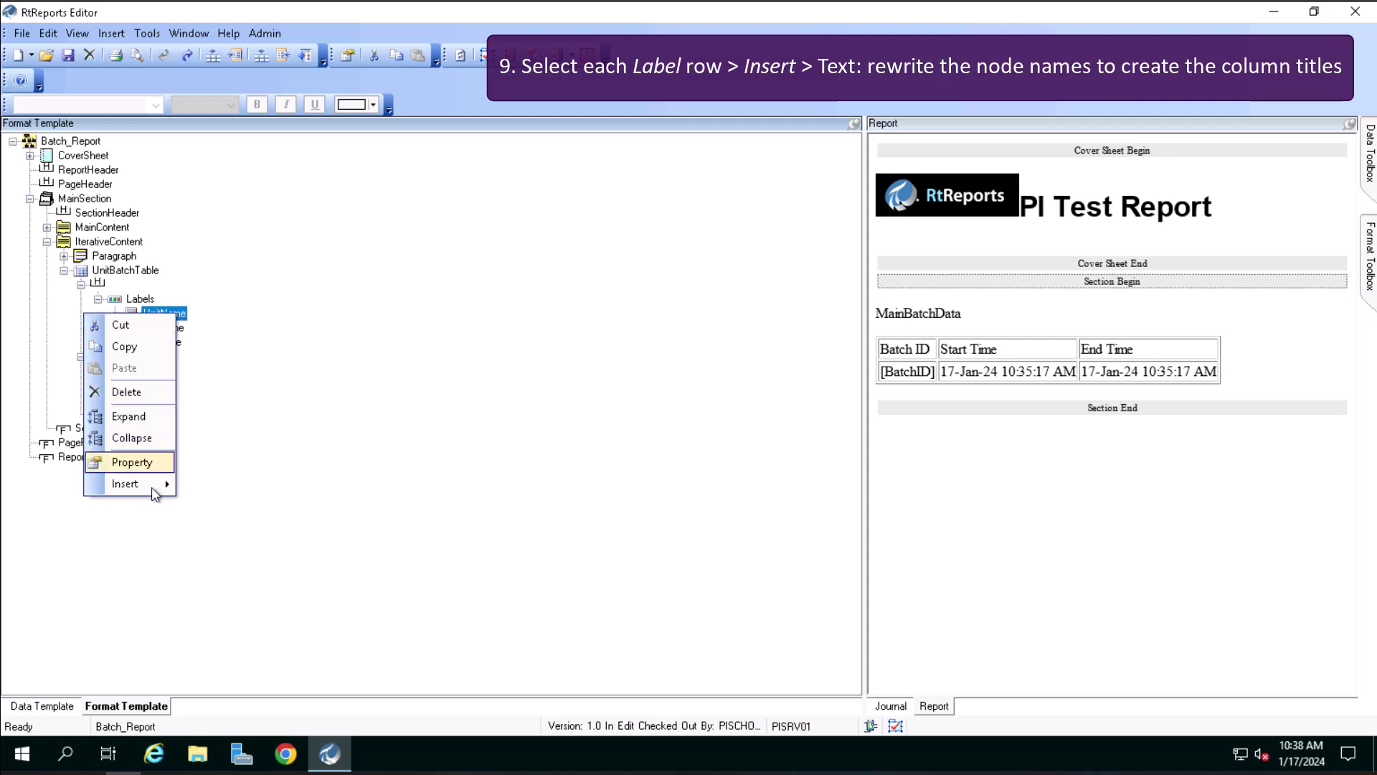
mouse_move(126, 484)
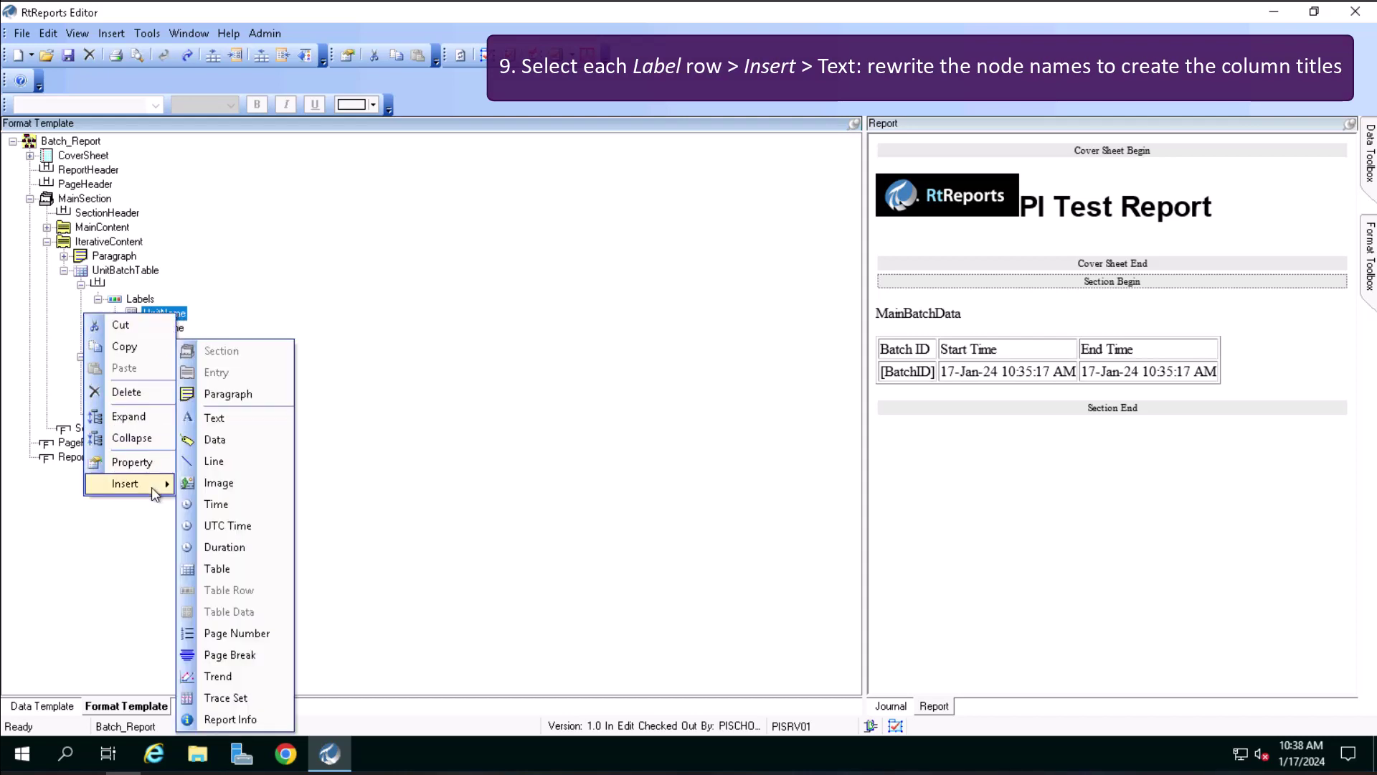
click(229, 418)
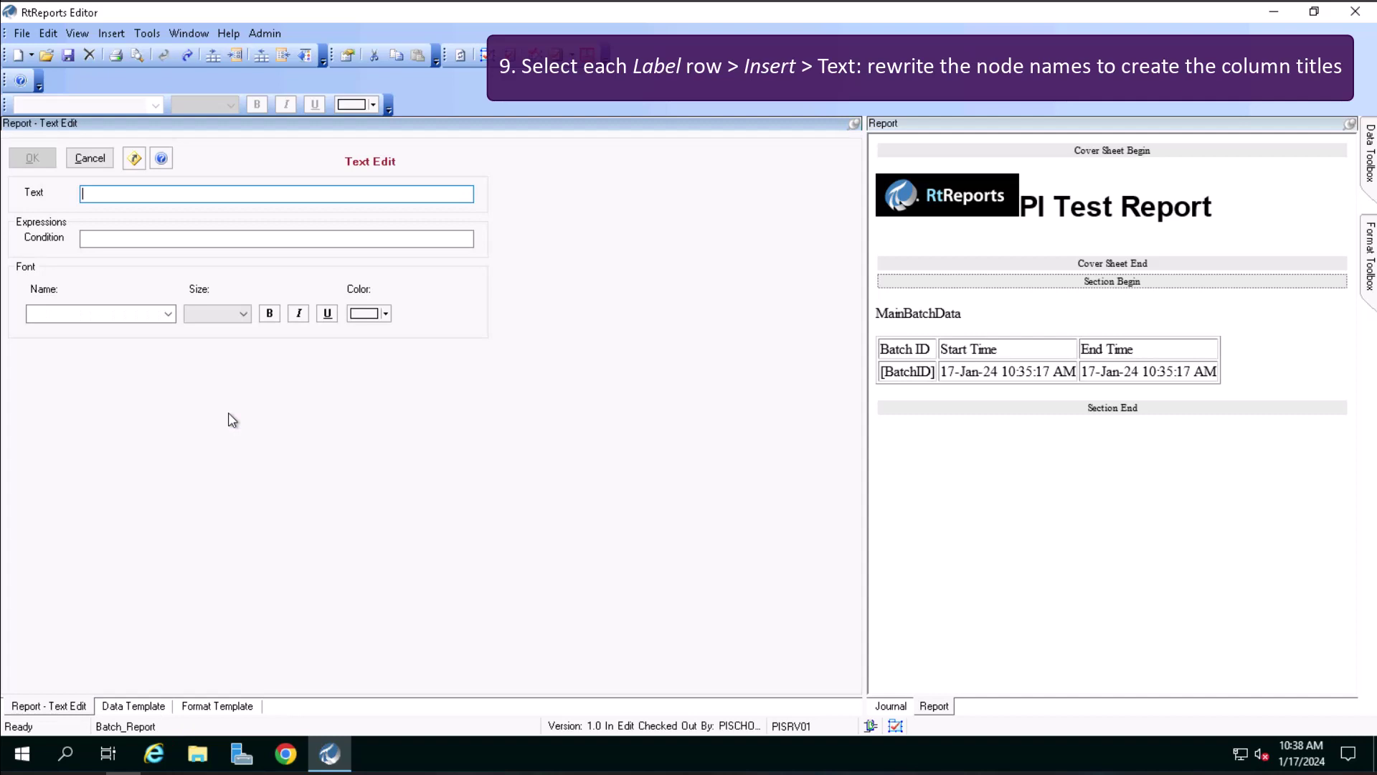
text(Uni)
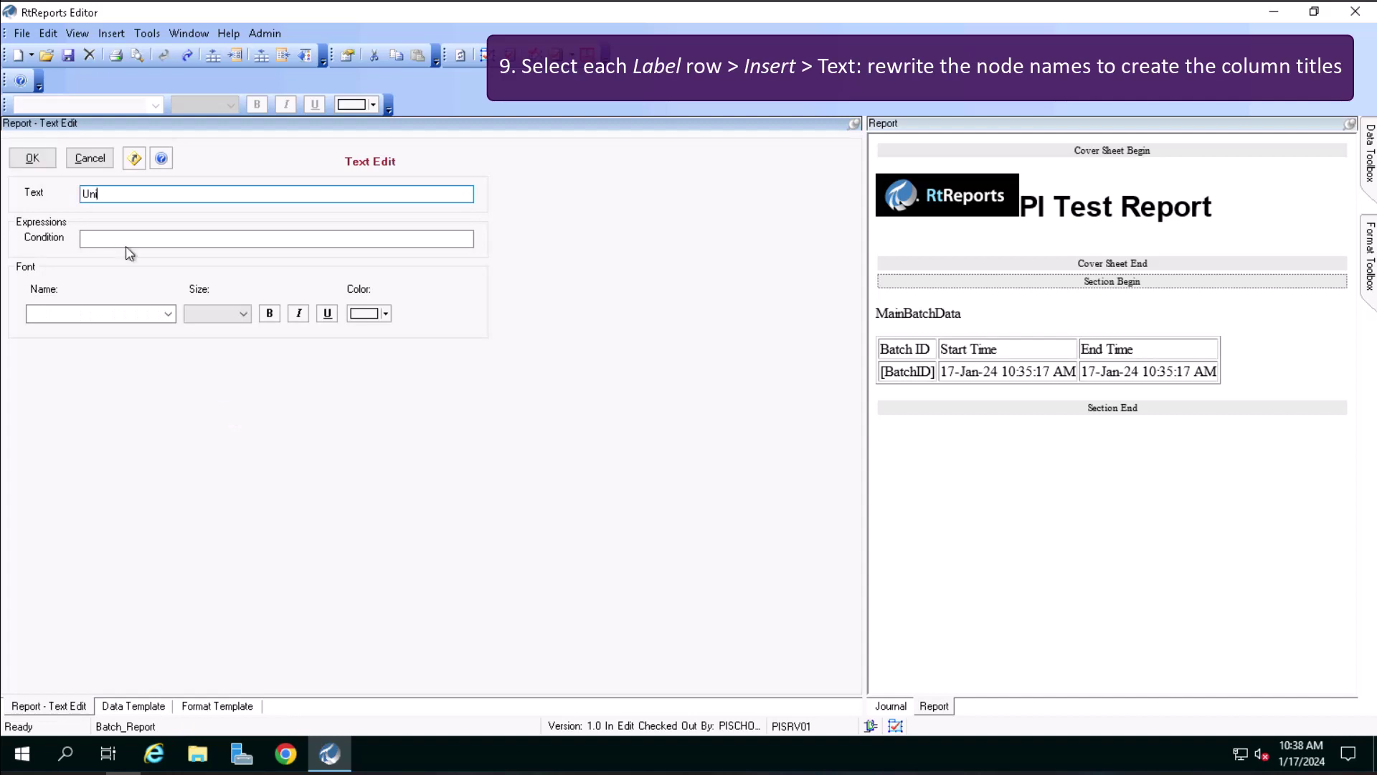
text(t Name)
click(32, 159)
- Add column titles Start Time and End Time to the StartTime and EndTime label cells
right_click(156, 343)
mouse_move(102, 510)
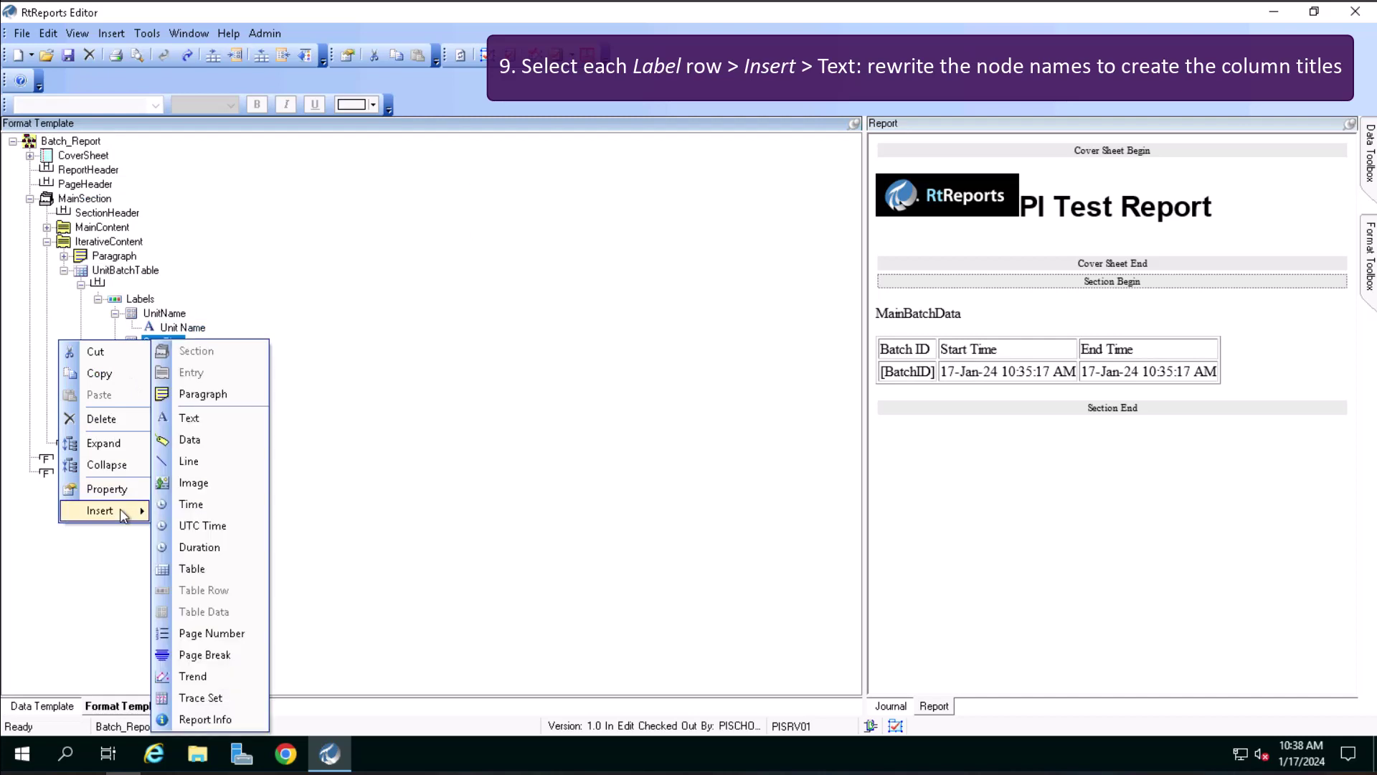
click(219, 419)
text(Sta)
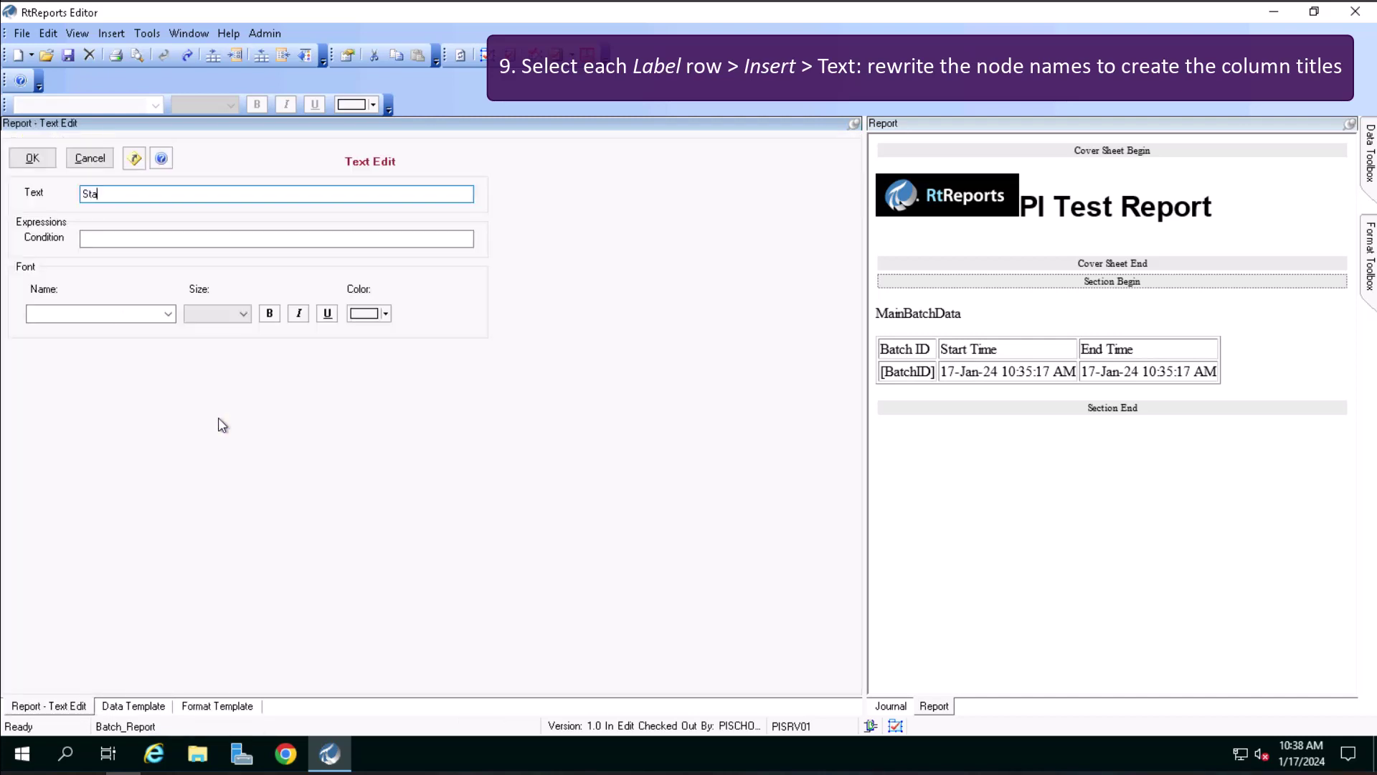
text(rt Time)
click(32, 159)
click(159, 370)
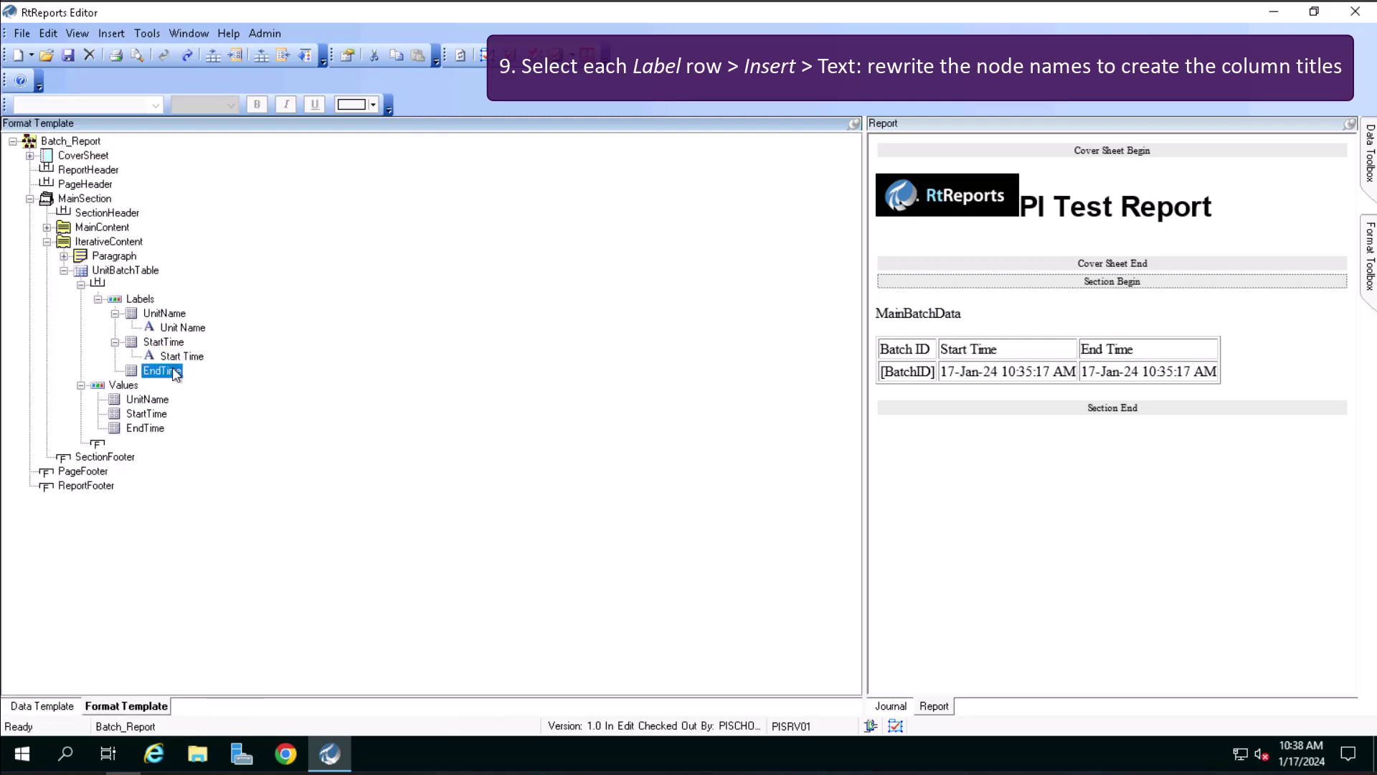
right_click(175, 373)
mouse_move(126, 543)
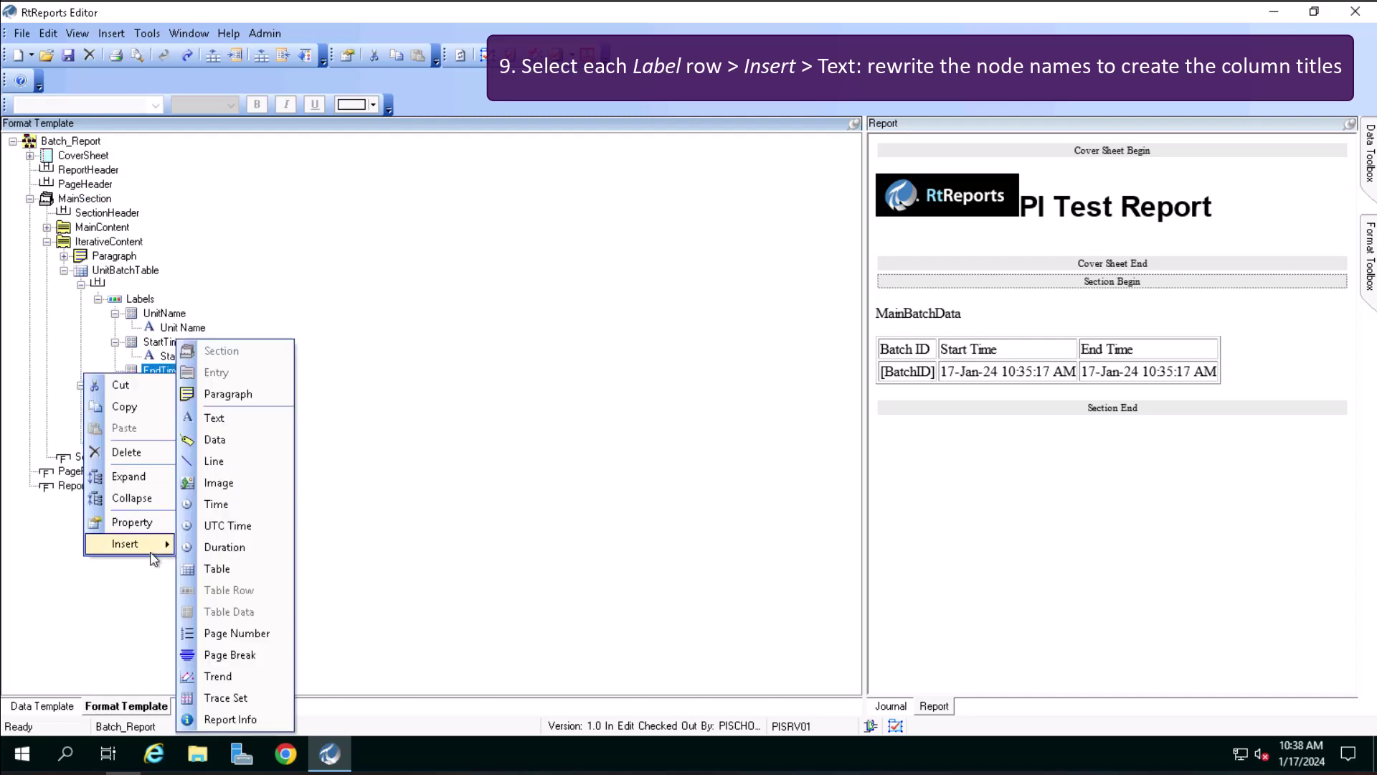
click(215, 417)
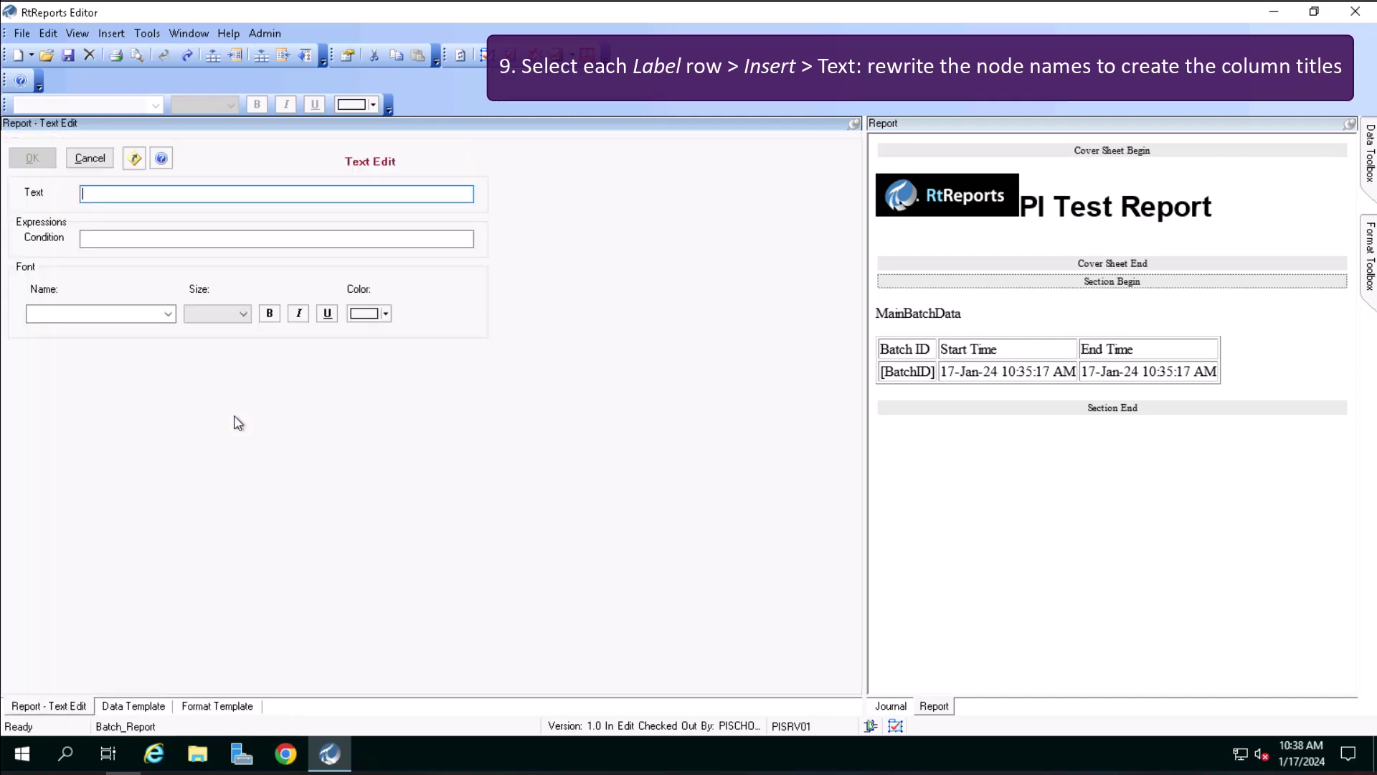
text(End Ti)
text(me)
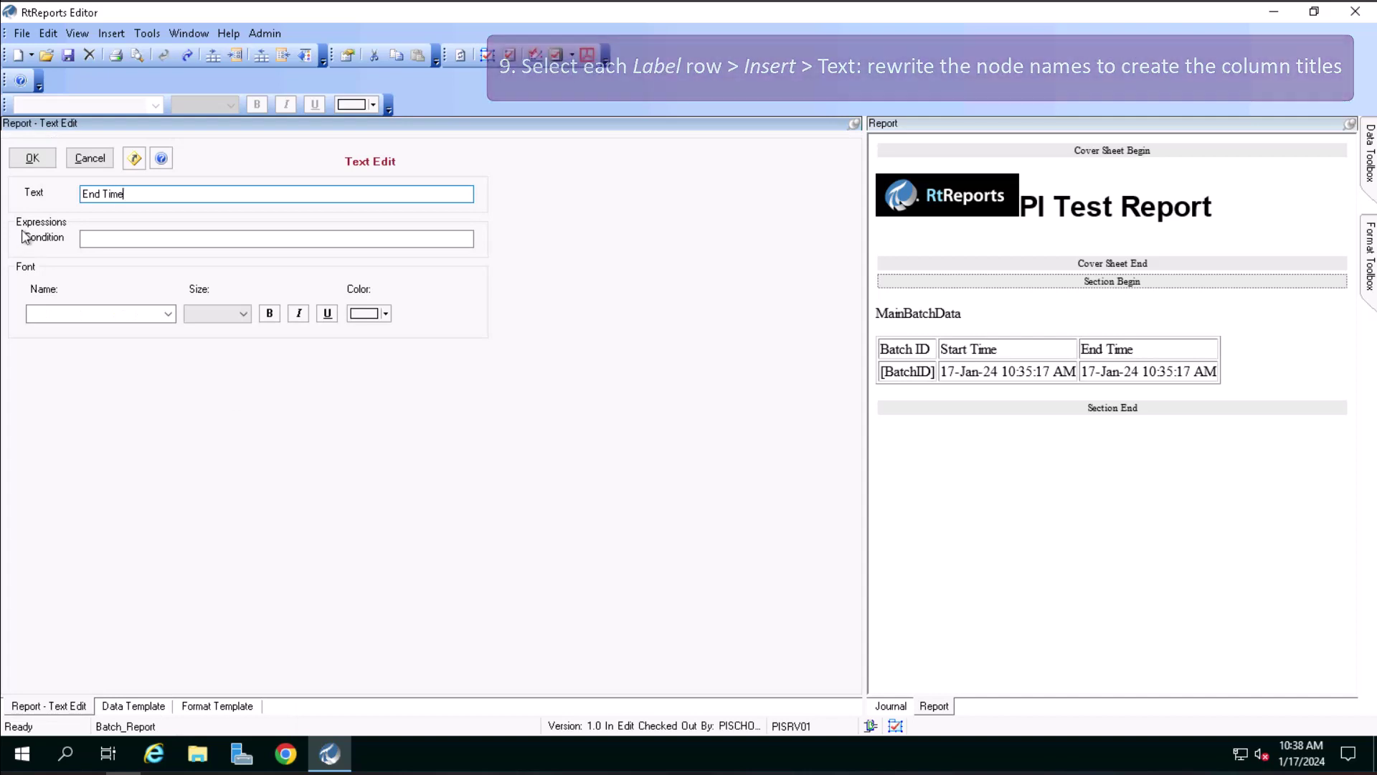
click(41, 165)
- Set the Values row iterator to BatchJournal/UnitBatchJournals/UnitBatchJournal from the Journal tree
double_click(123, 399)
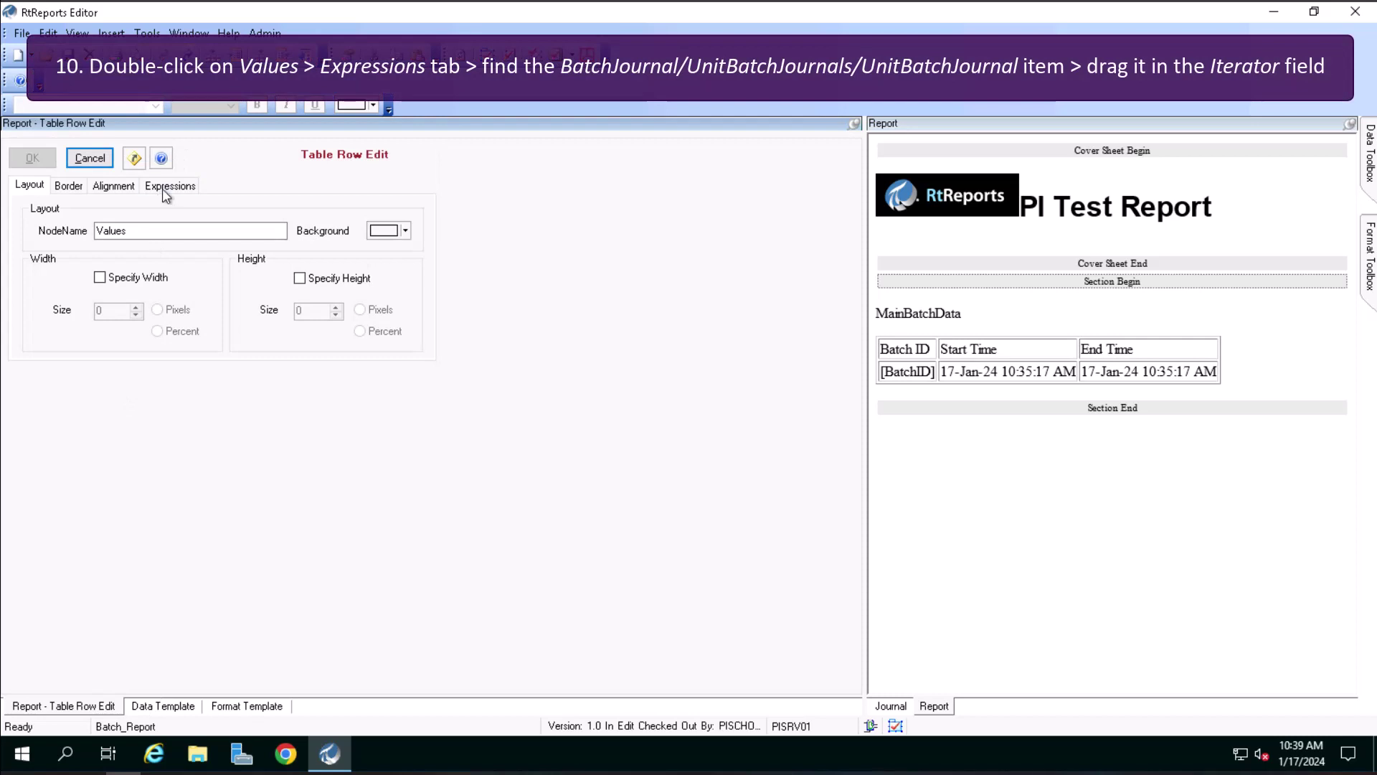
click(164, 192)
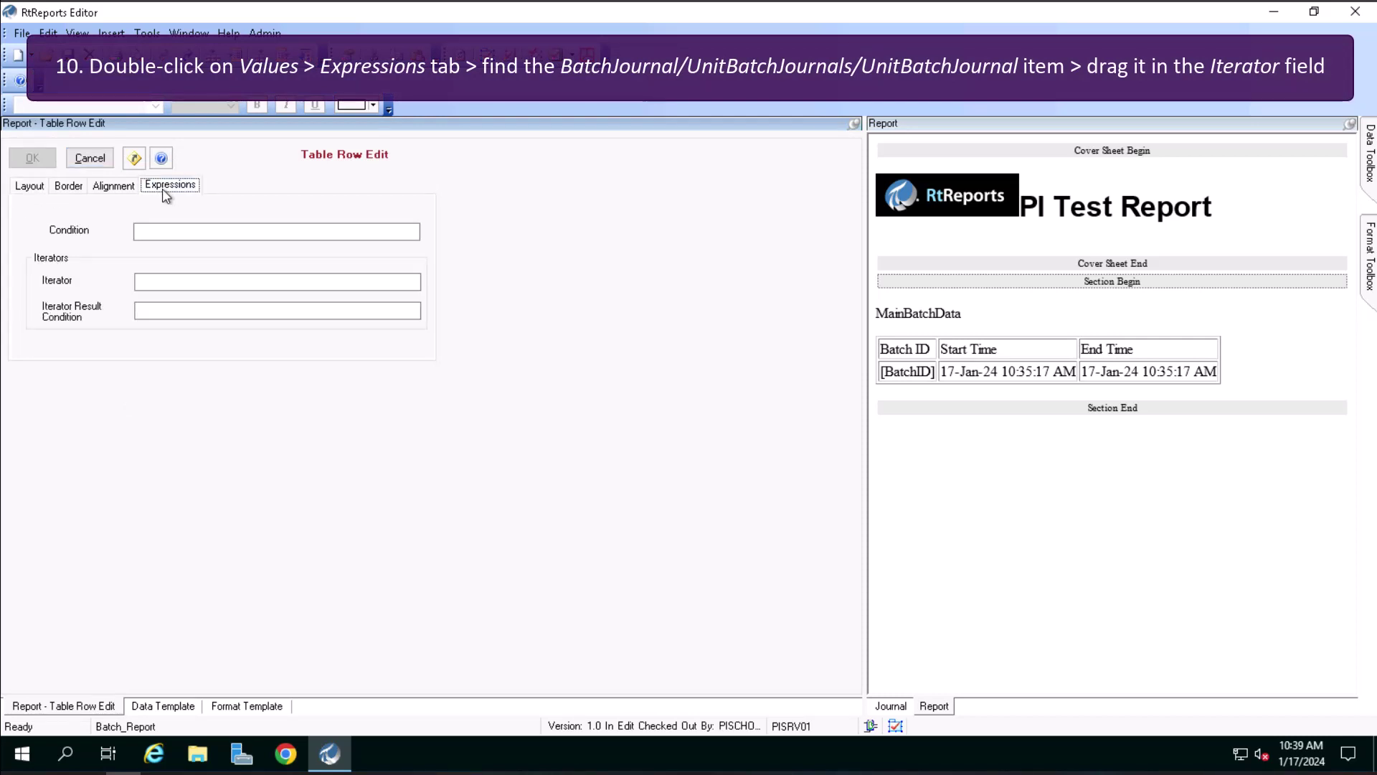
click(889, 708)
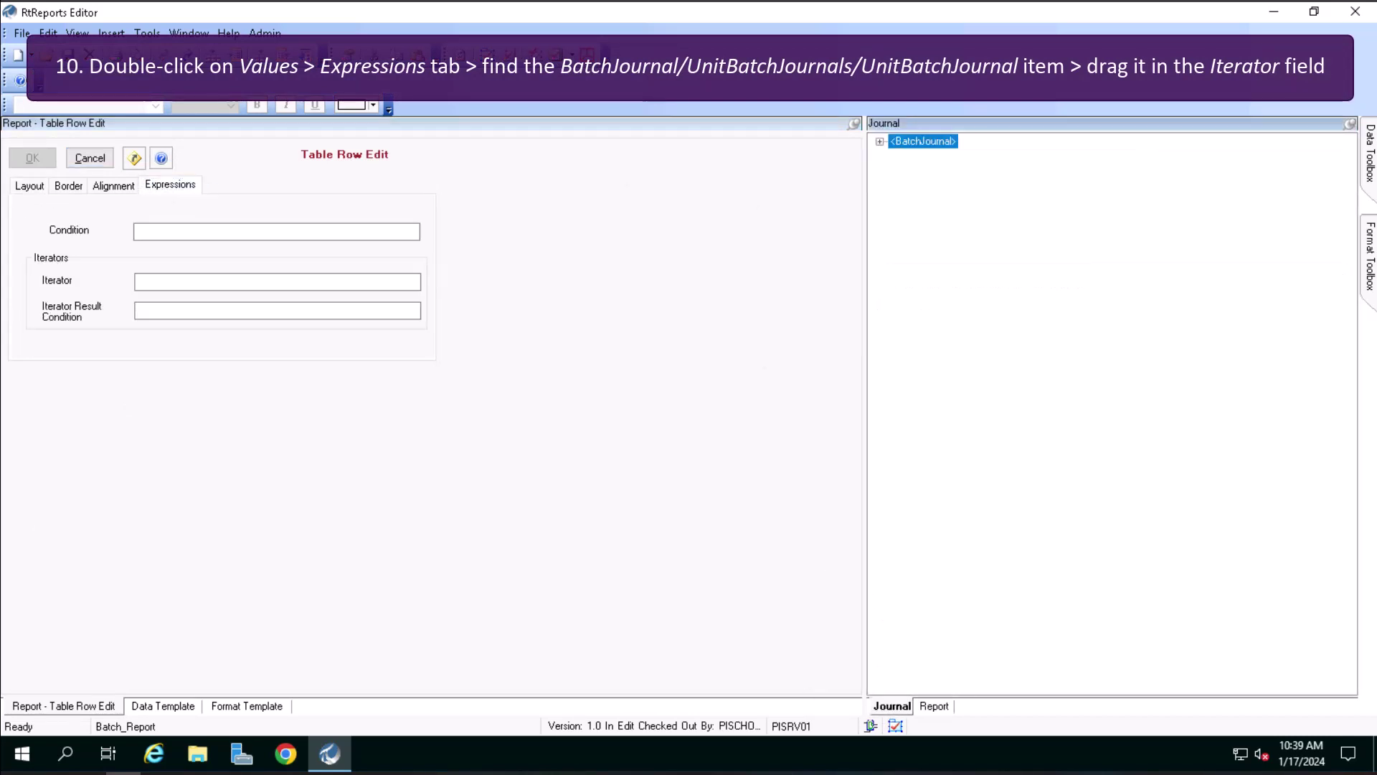
click(880, 142)
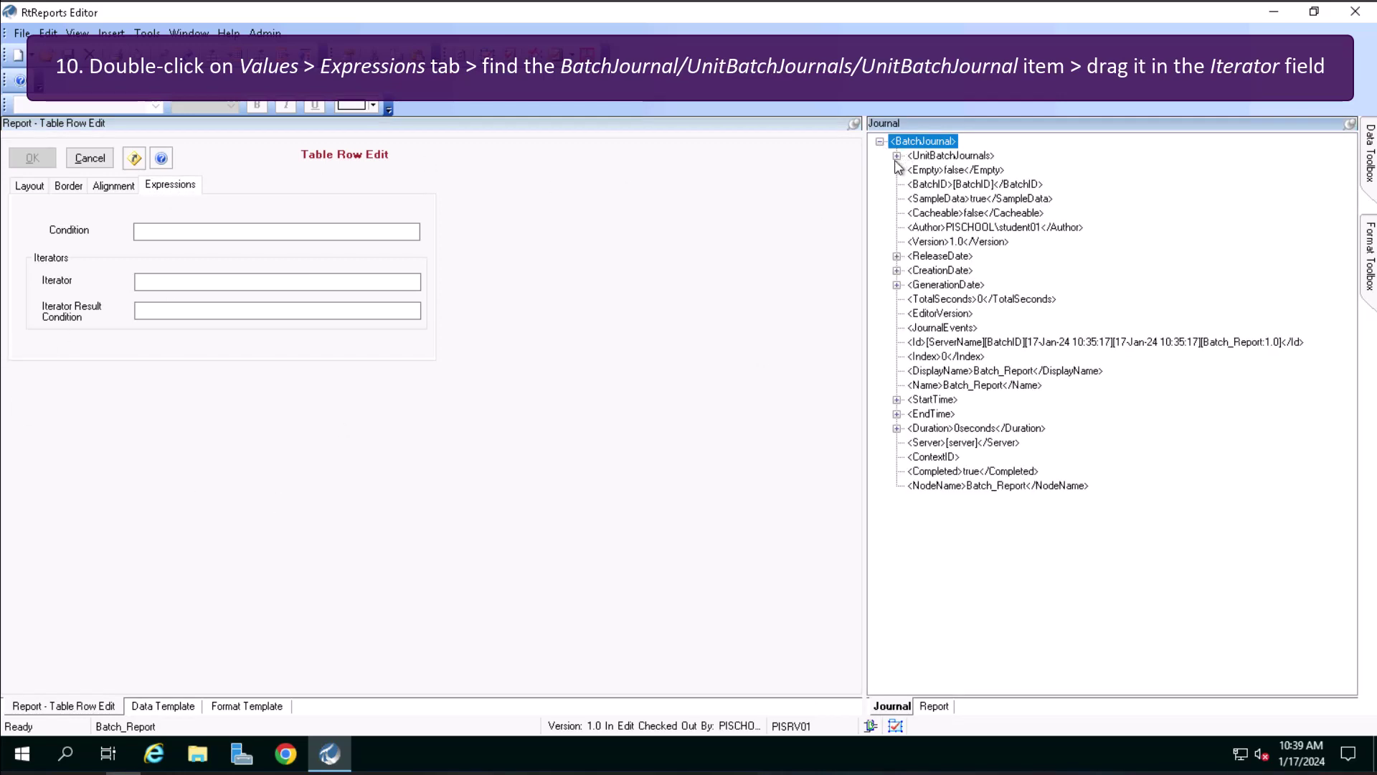
click(897, 155)
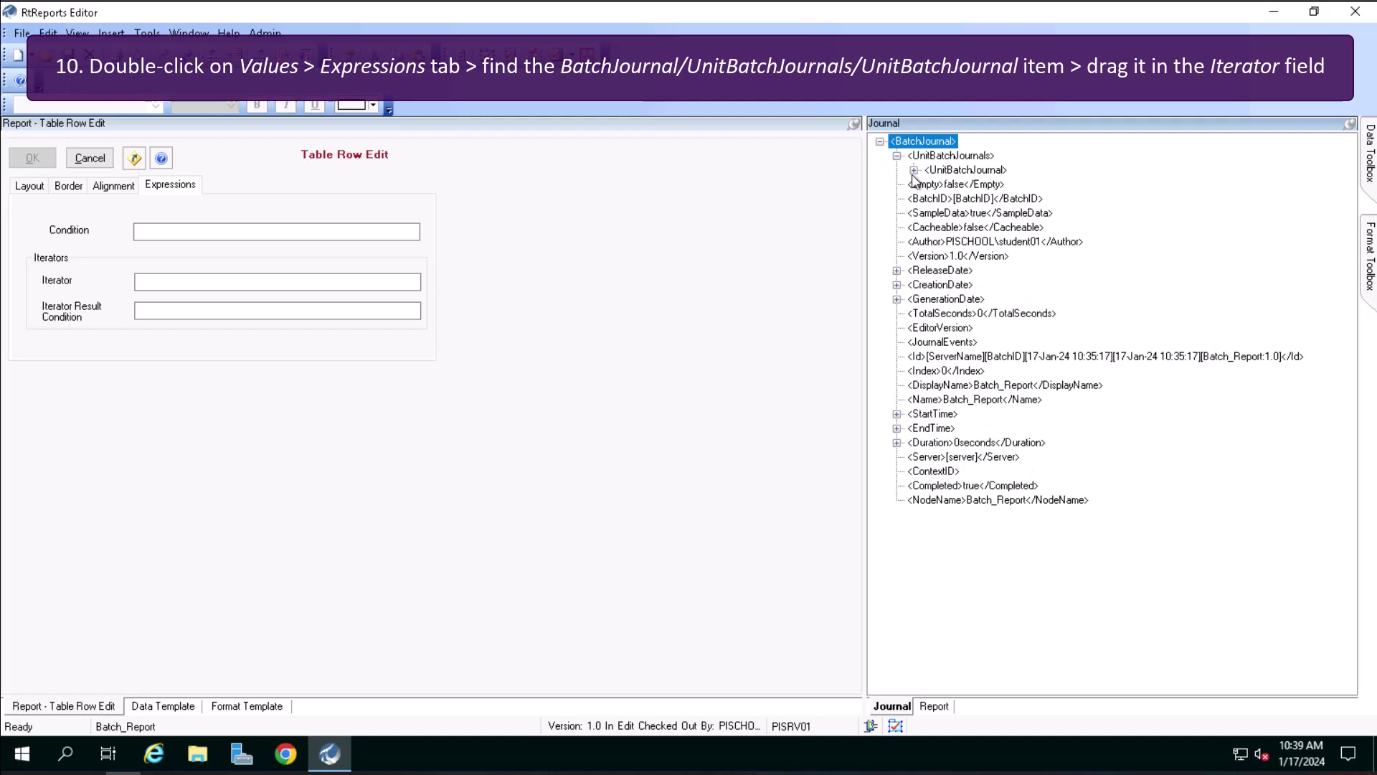
click(913, 170)
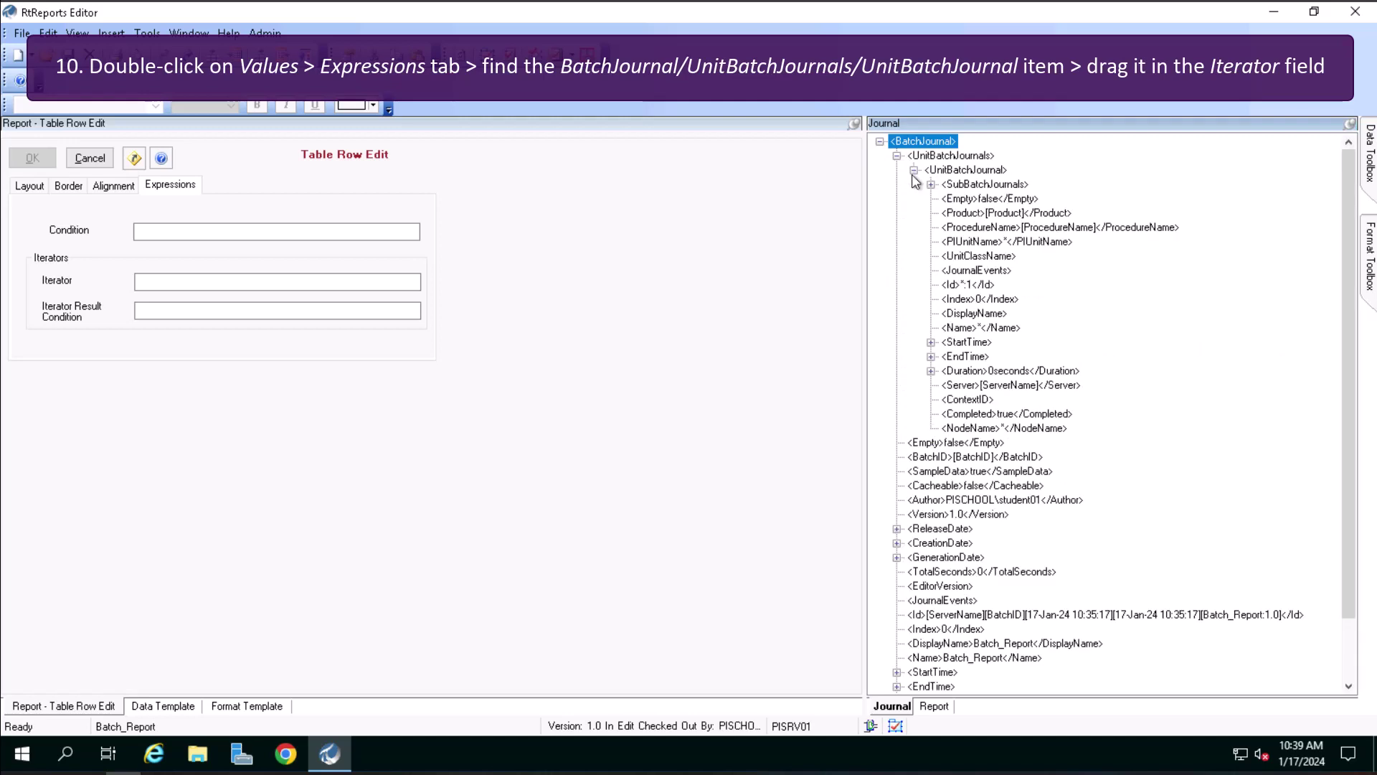
drag(958, 170, 259, 281)
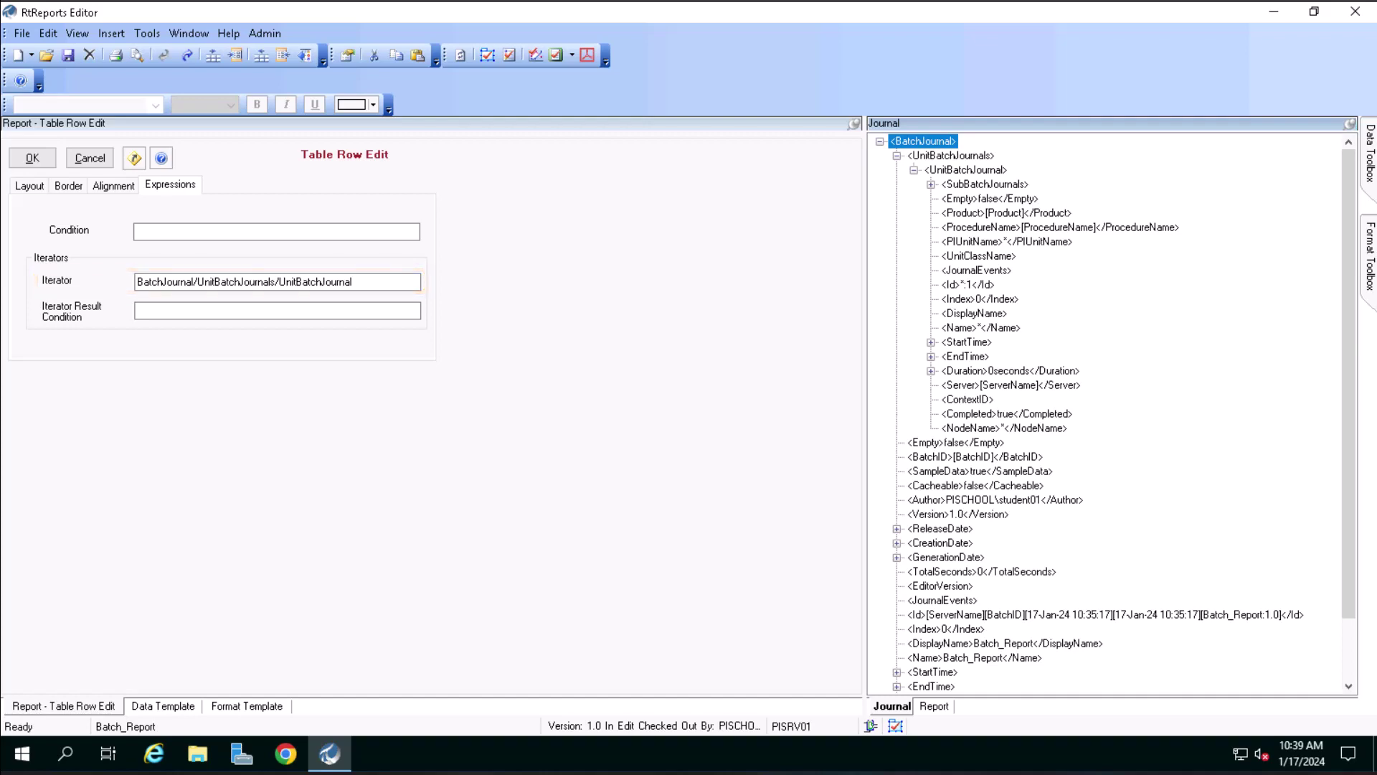
click(31, 159)
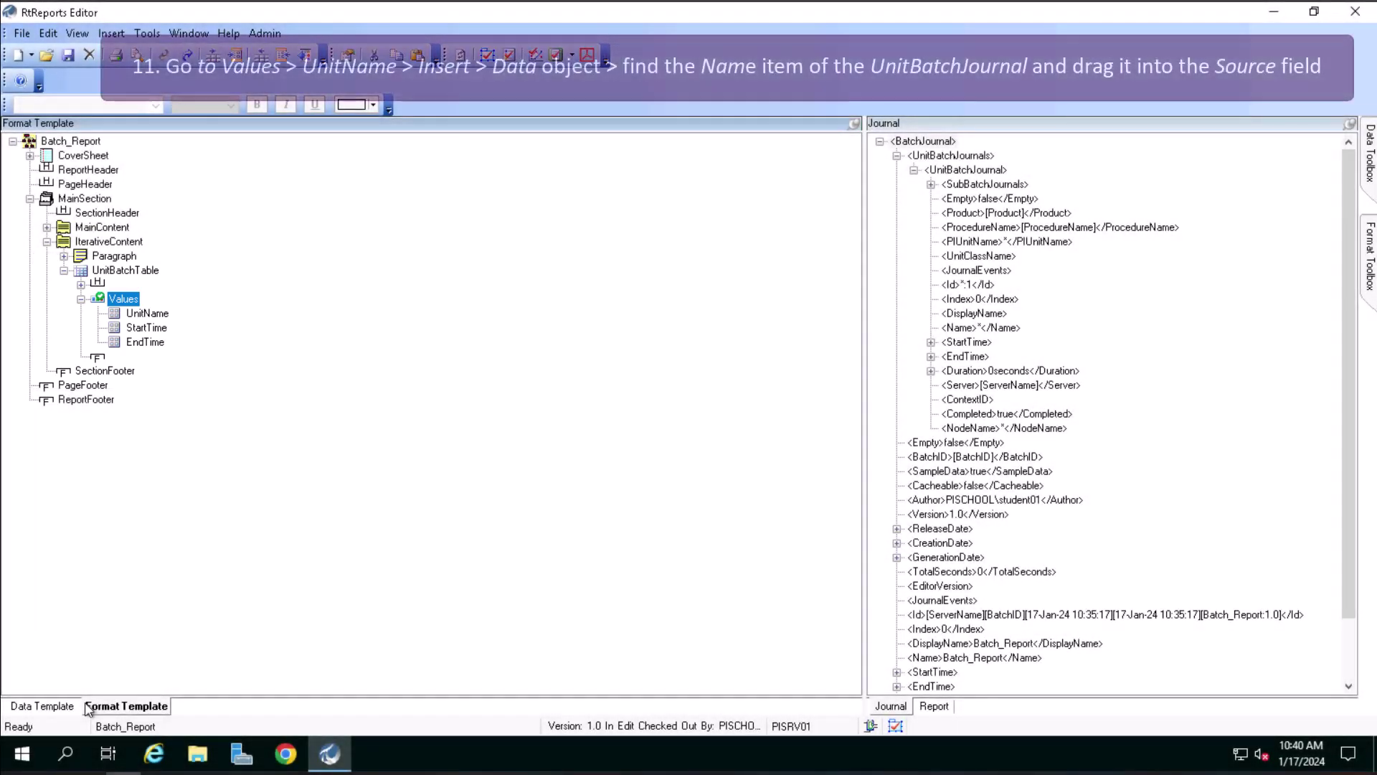
- Insert a Data item in the UnitName cell sourced from the journal's Name field
right_click(155, 313)
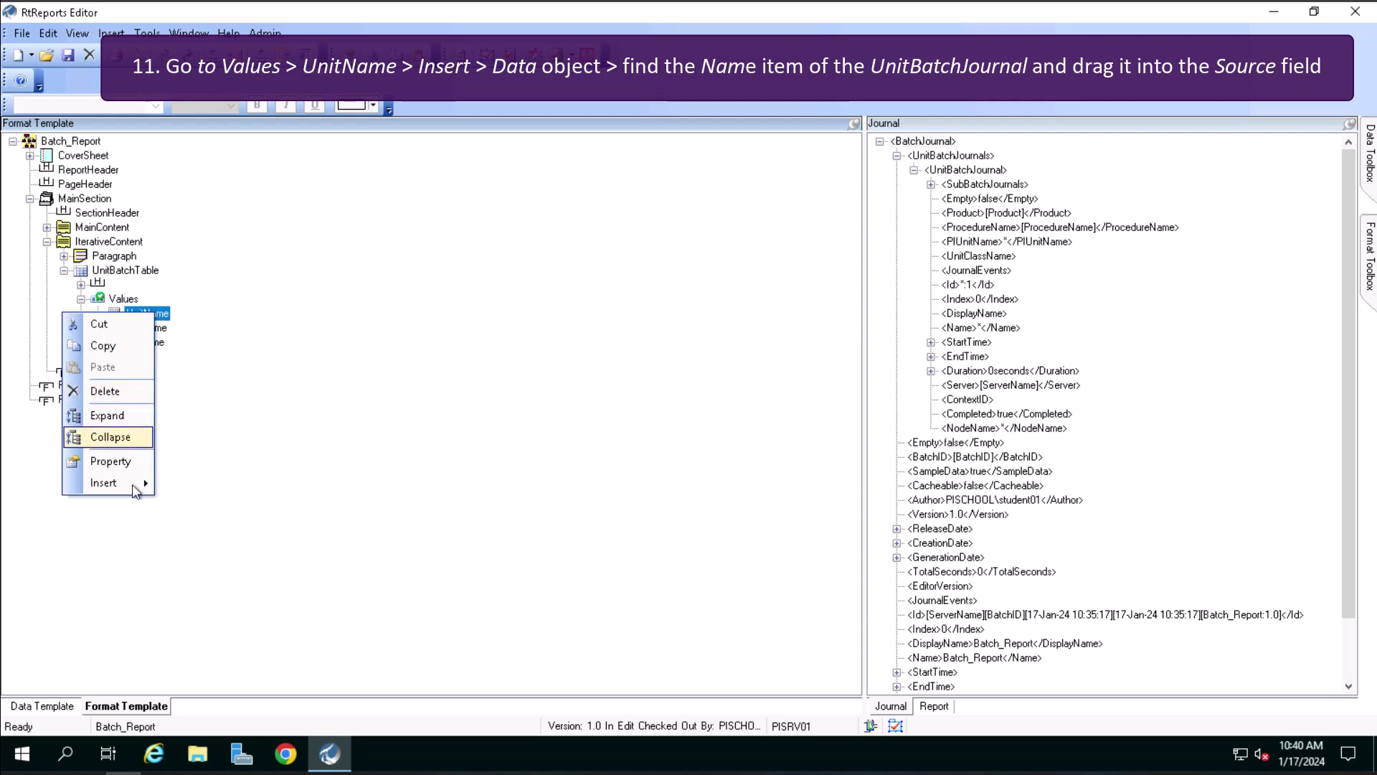
mouse_move(106, 483)
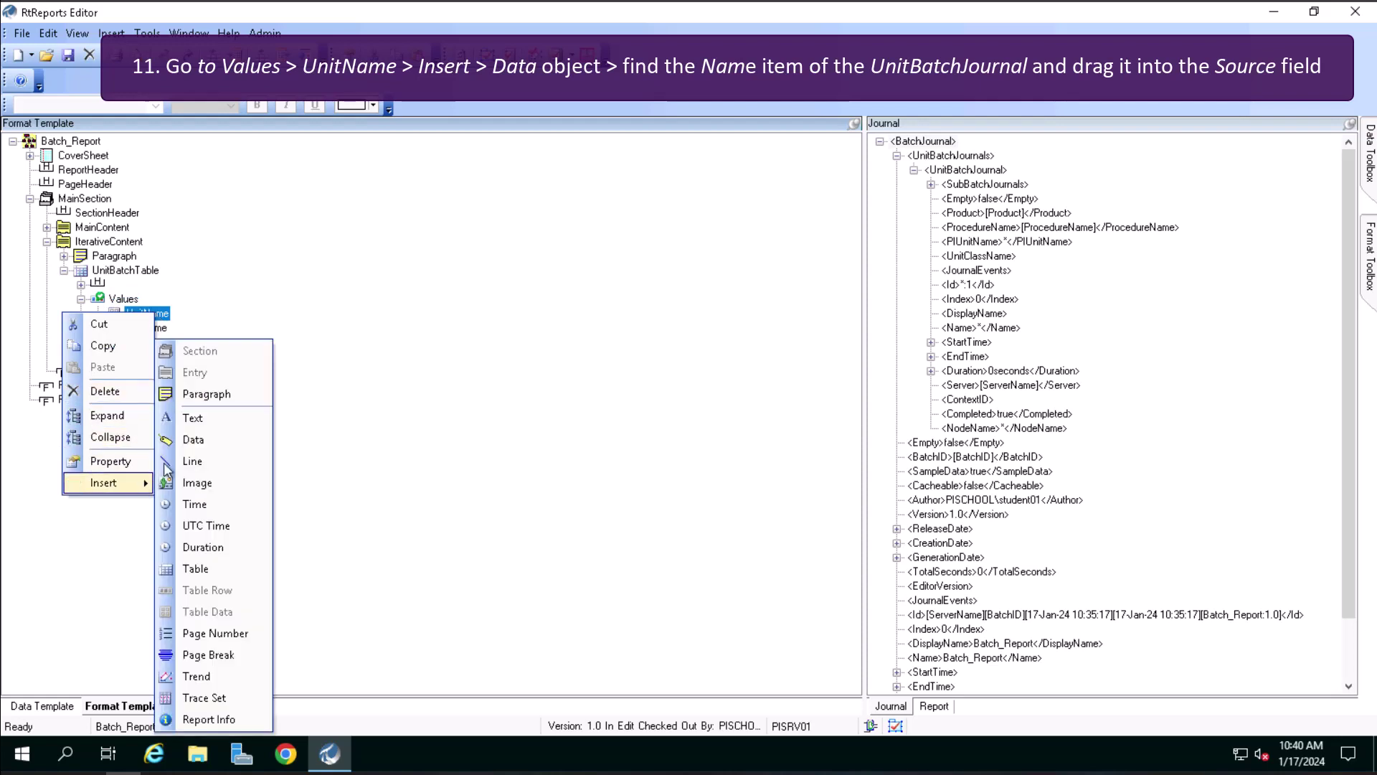
click(194, 441)
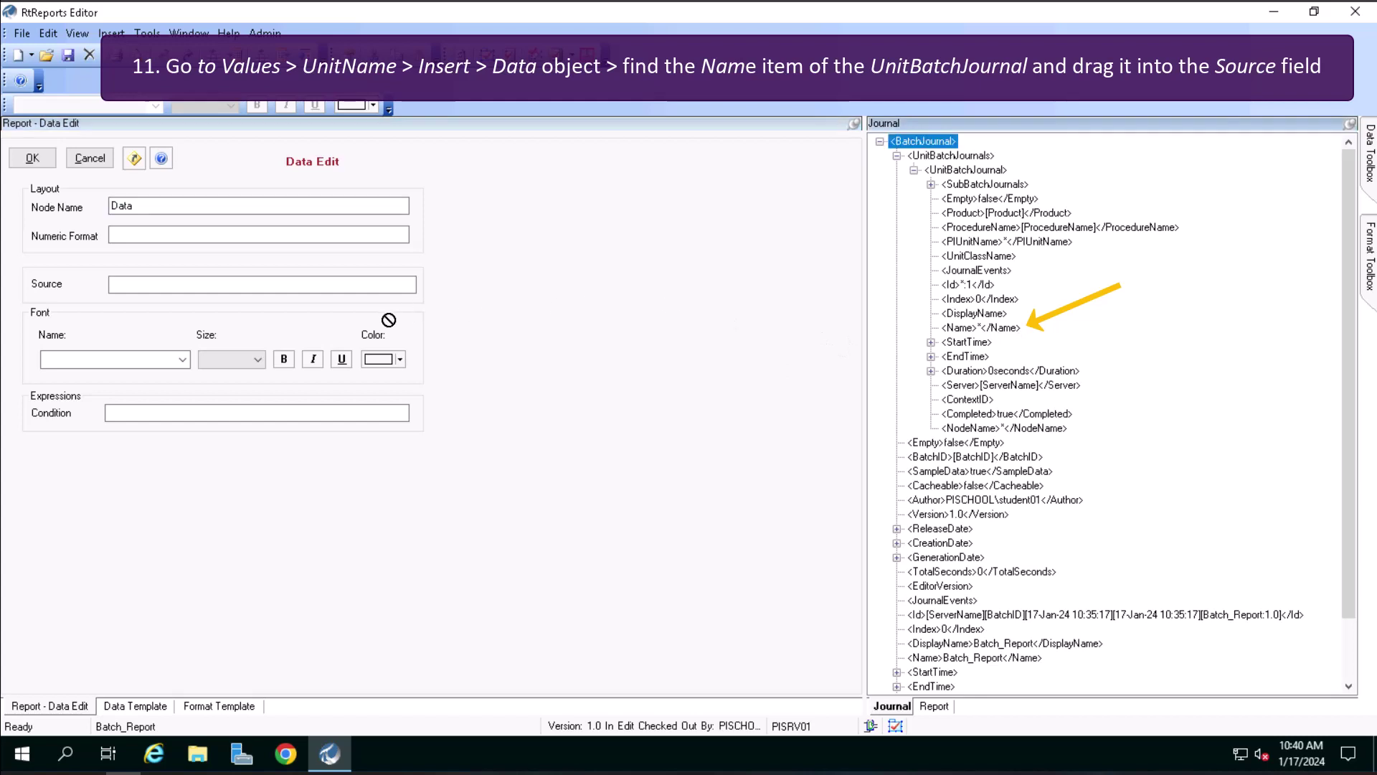
drag(995, 331, 227, 284)
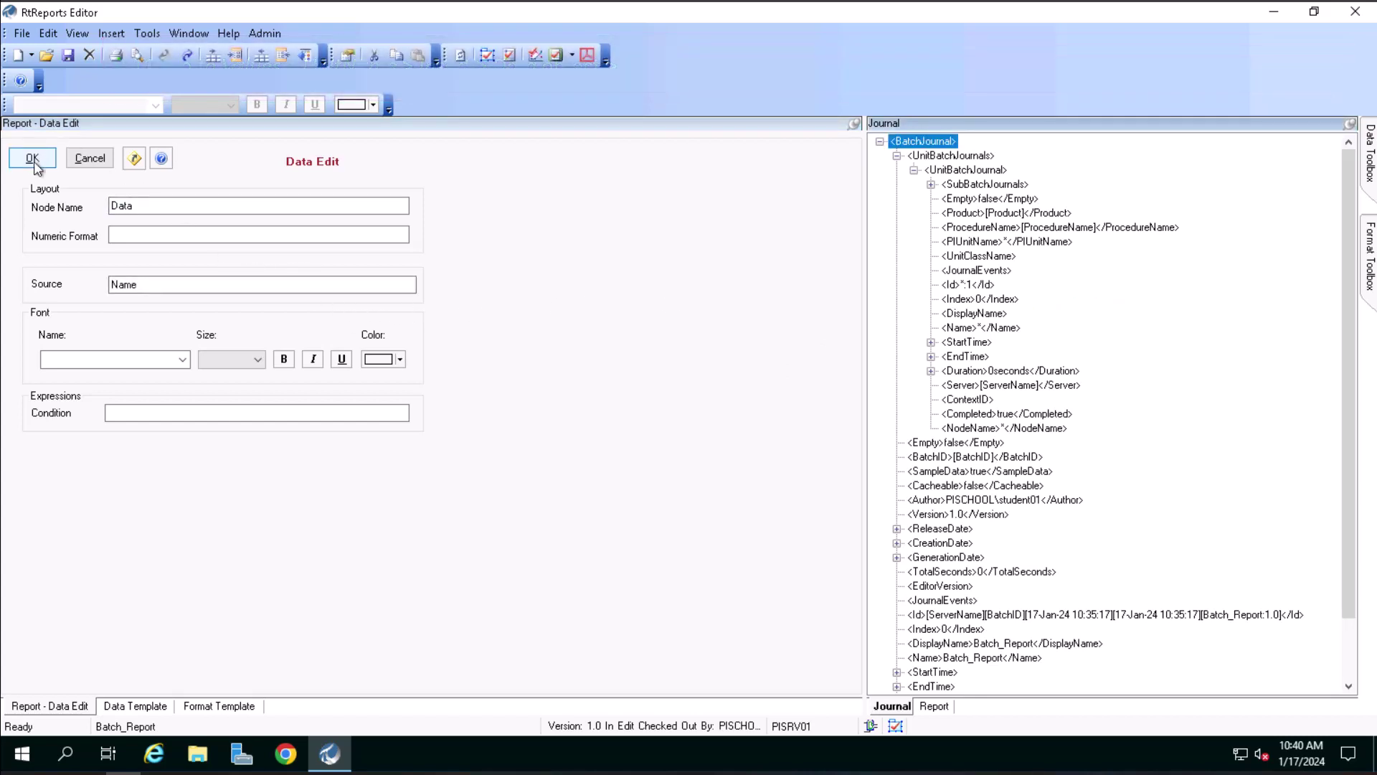
- Insert a UTC Time item in the StartTime cell sourced from StartTime/UTCSeconds
click(33, 159)
click(144, 343)
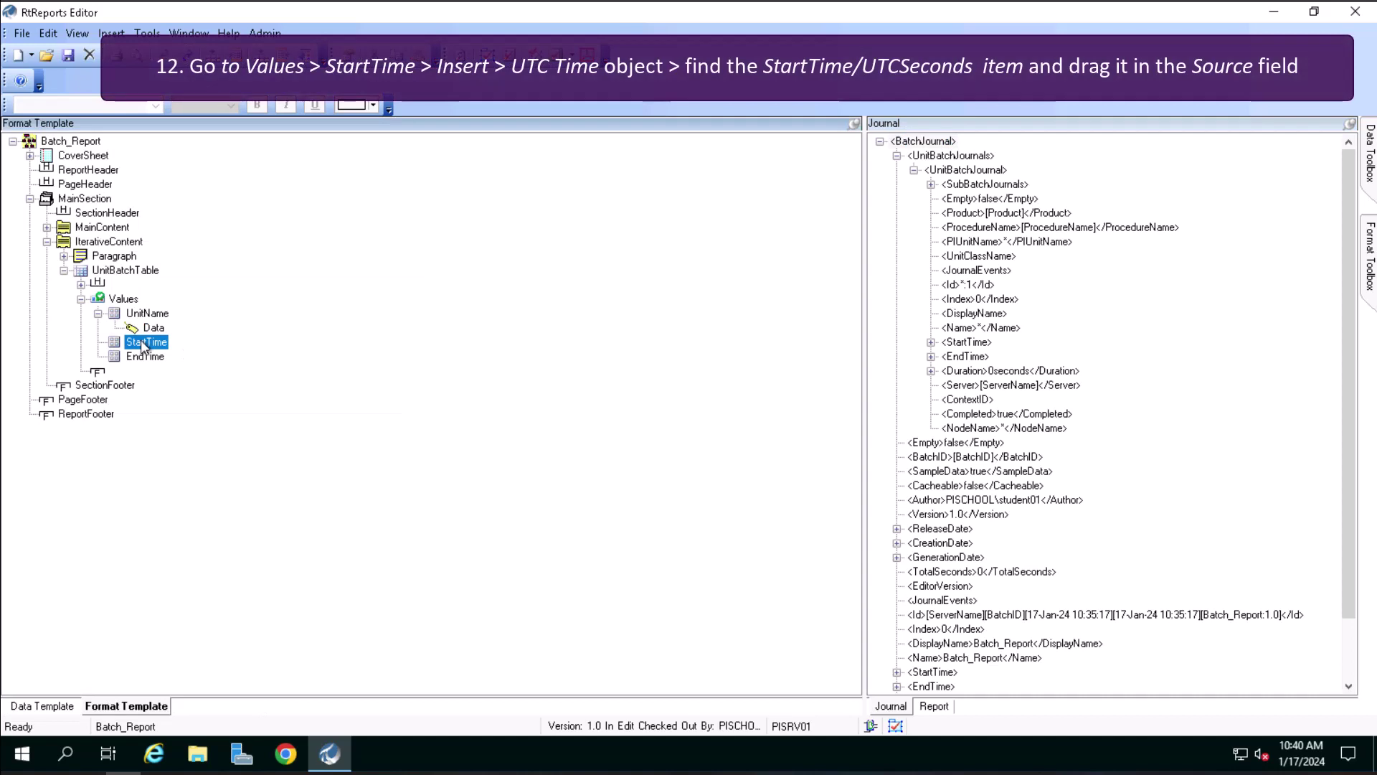
right_click(144, 344)
mouse_move(91, 511)
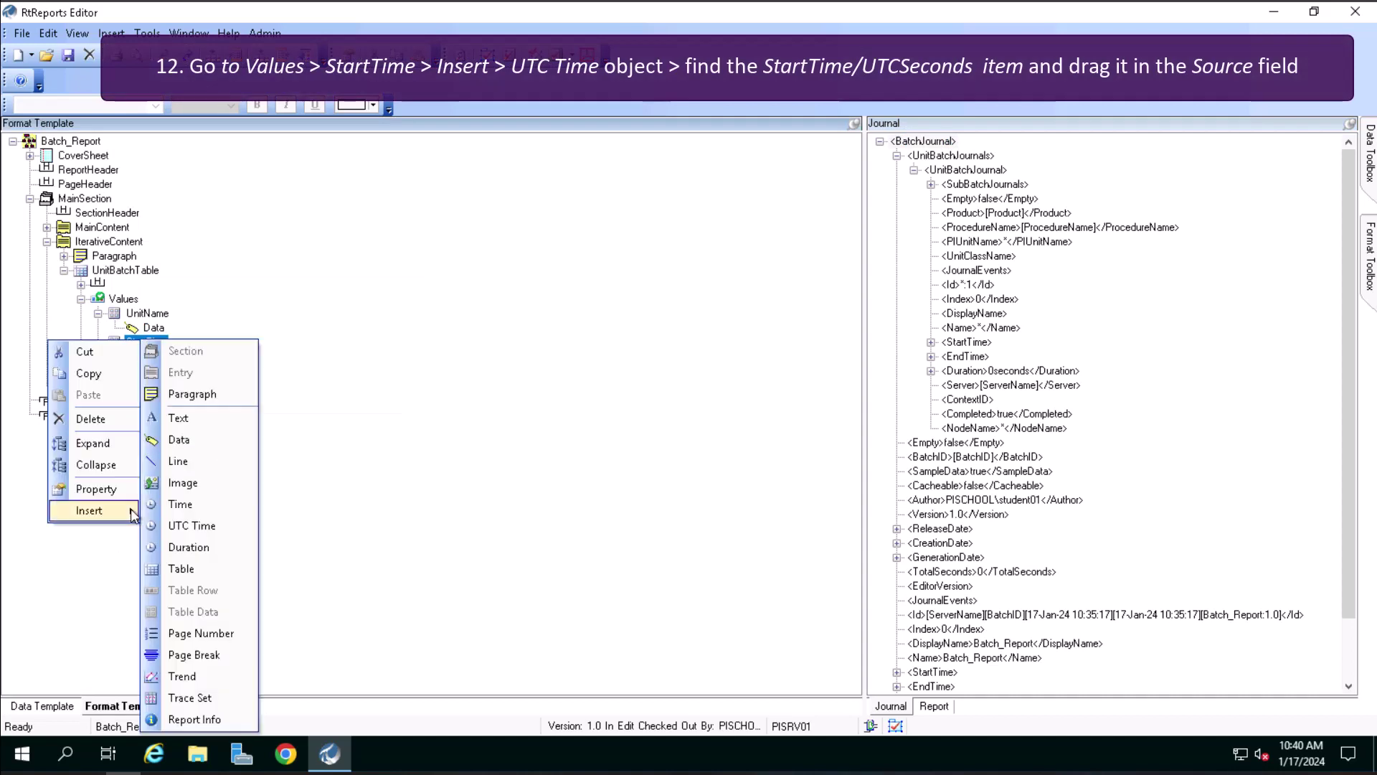
click(185, 527)
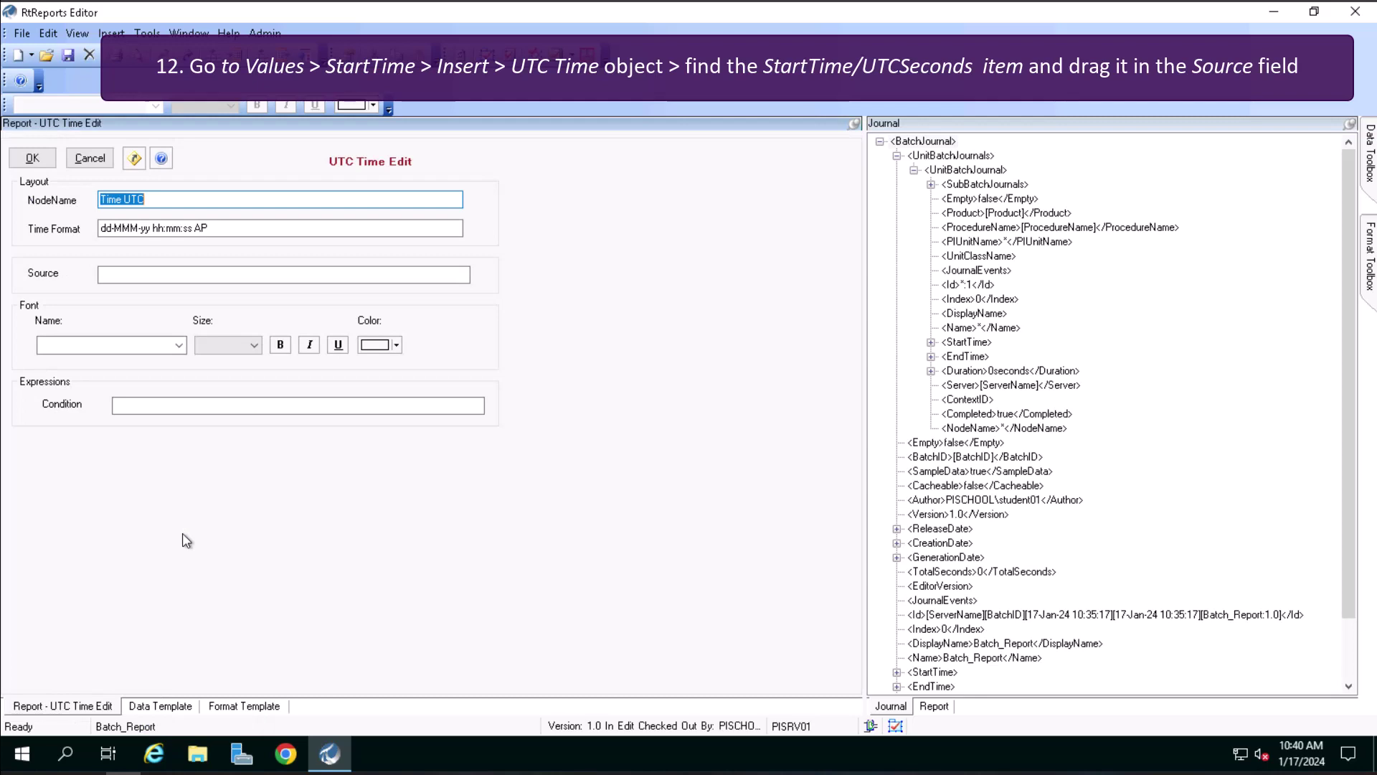
click(932, 343)
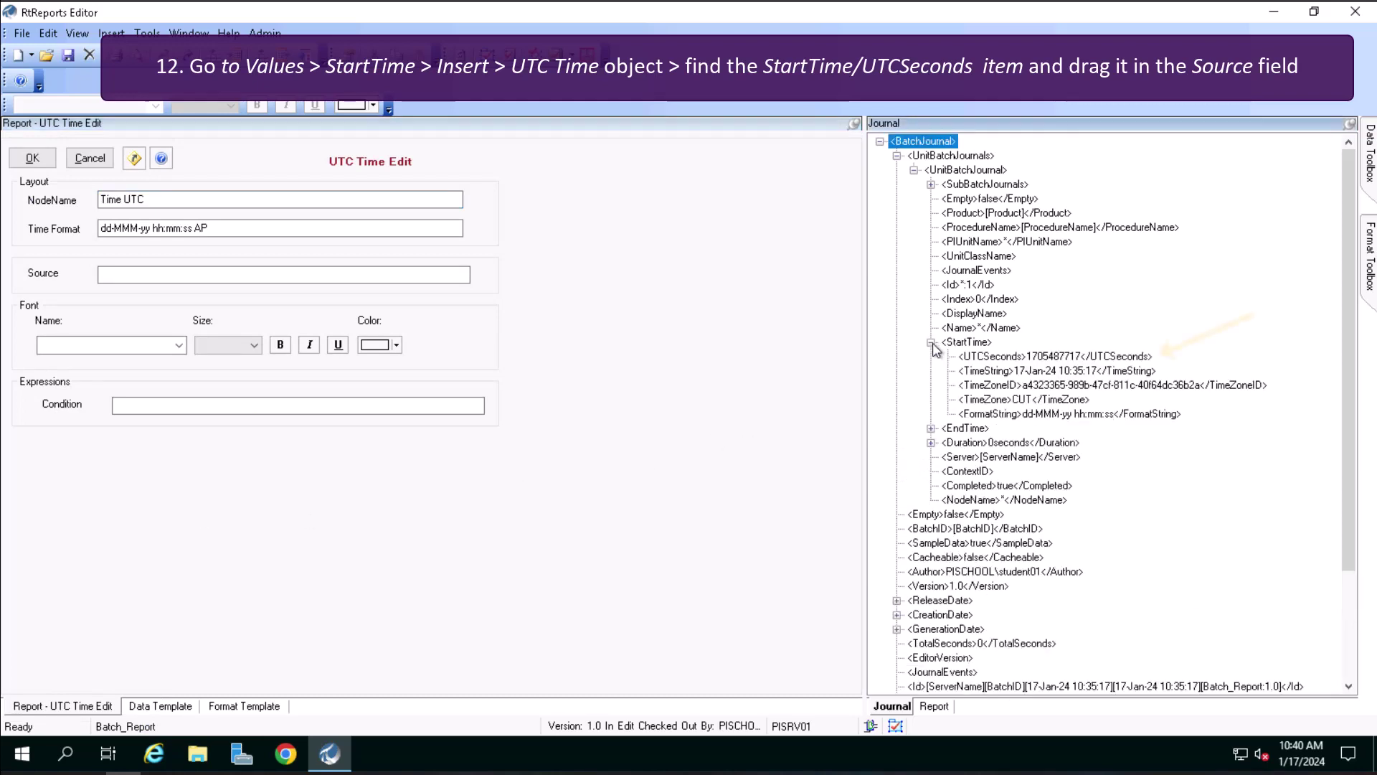
drag(982, 361, 194, 282)
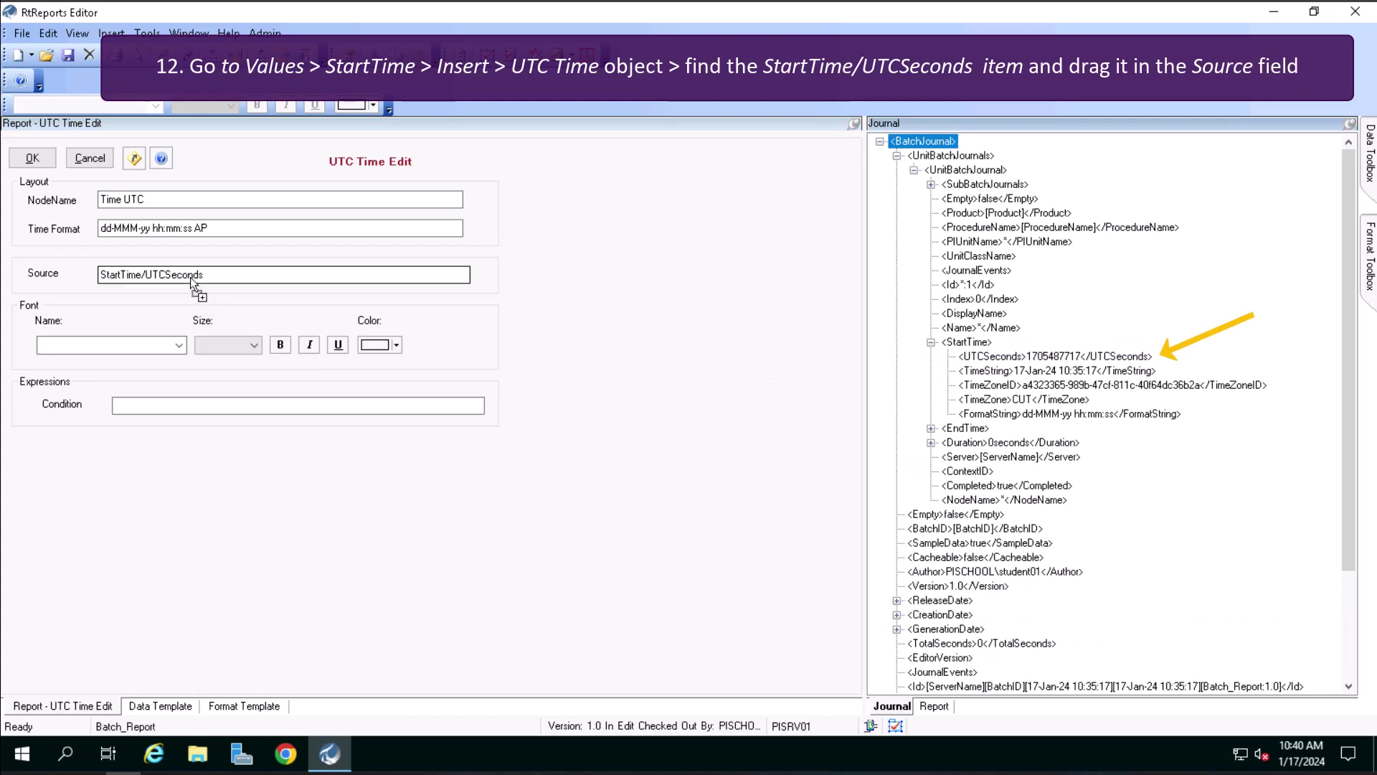
click(34, 158)
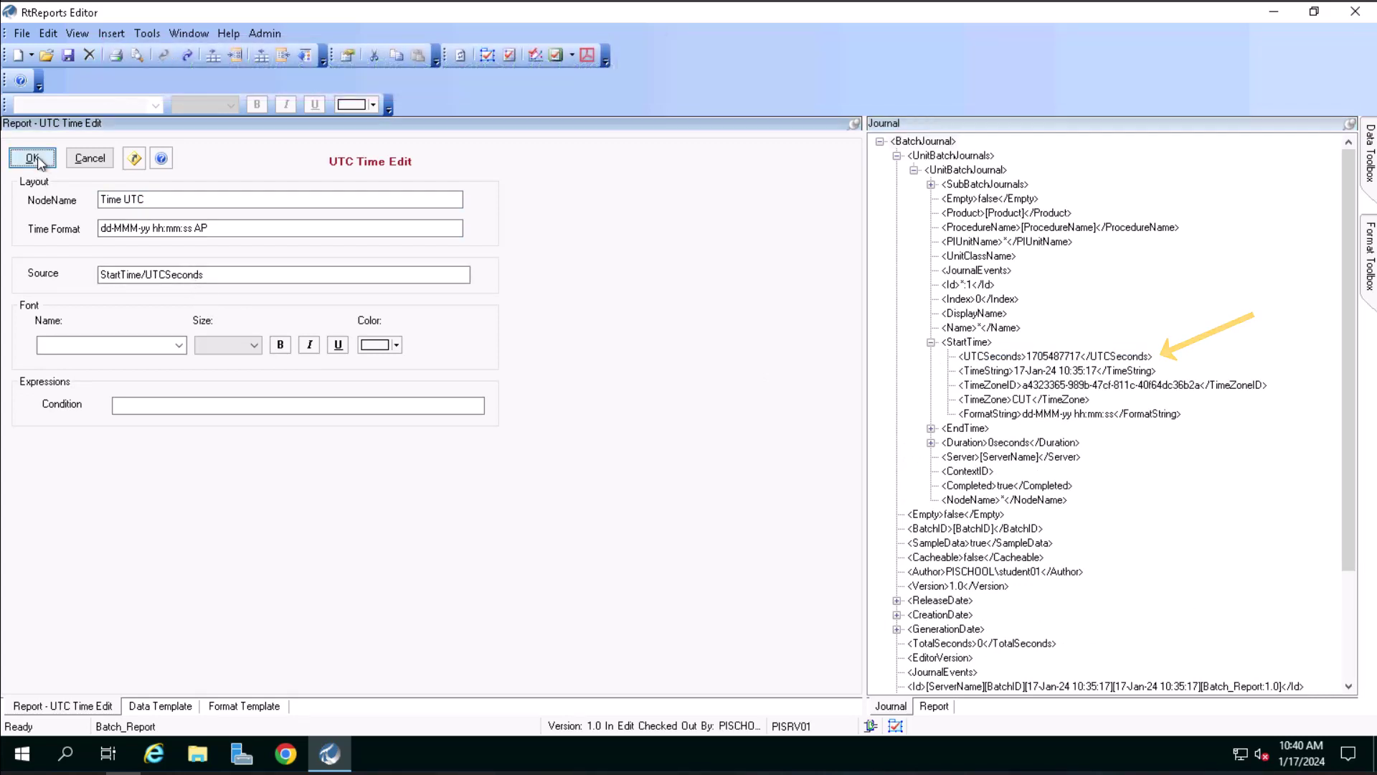
- Insert a UTC Time item in the EndTime cell sourced from EndTime/UTCSeconds
right_click(152, 371)
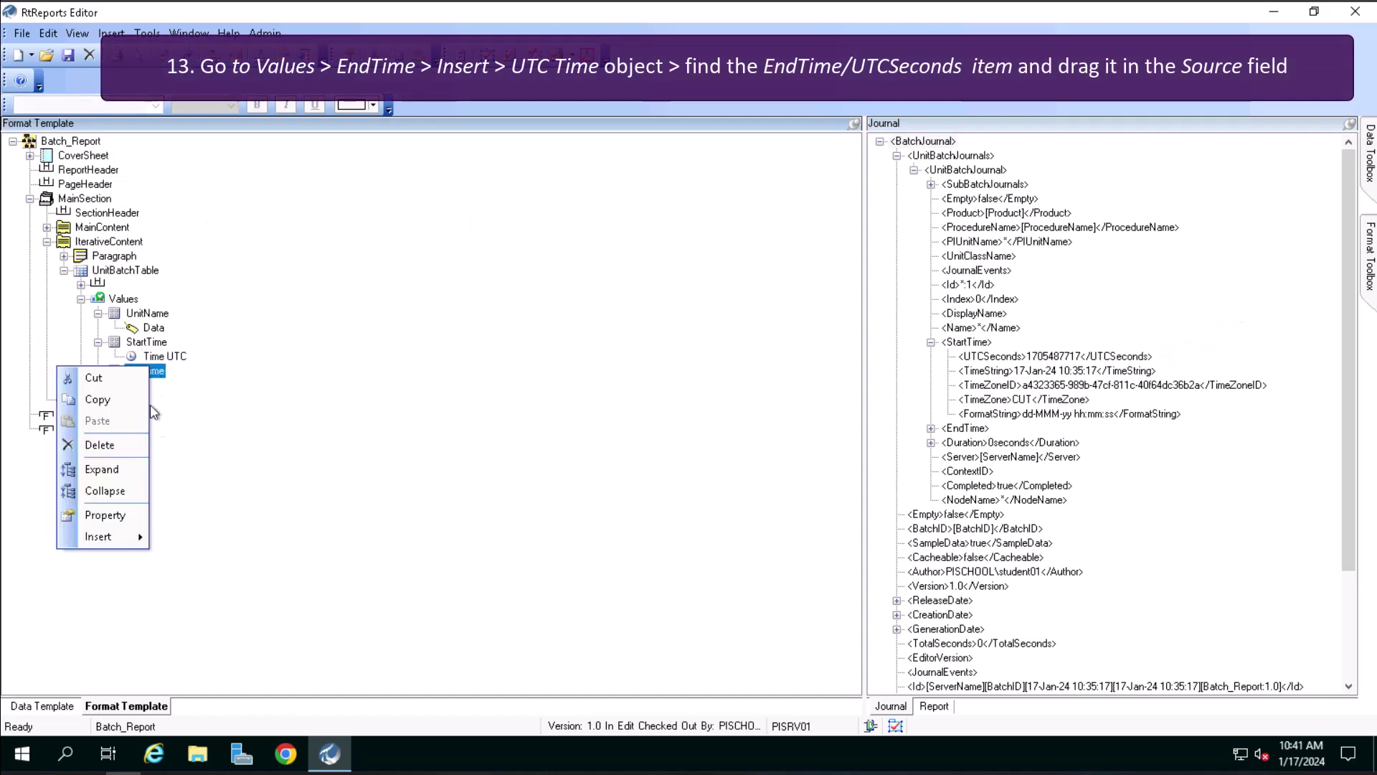
mouse_move(99, 535)
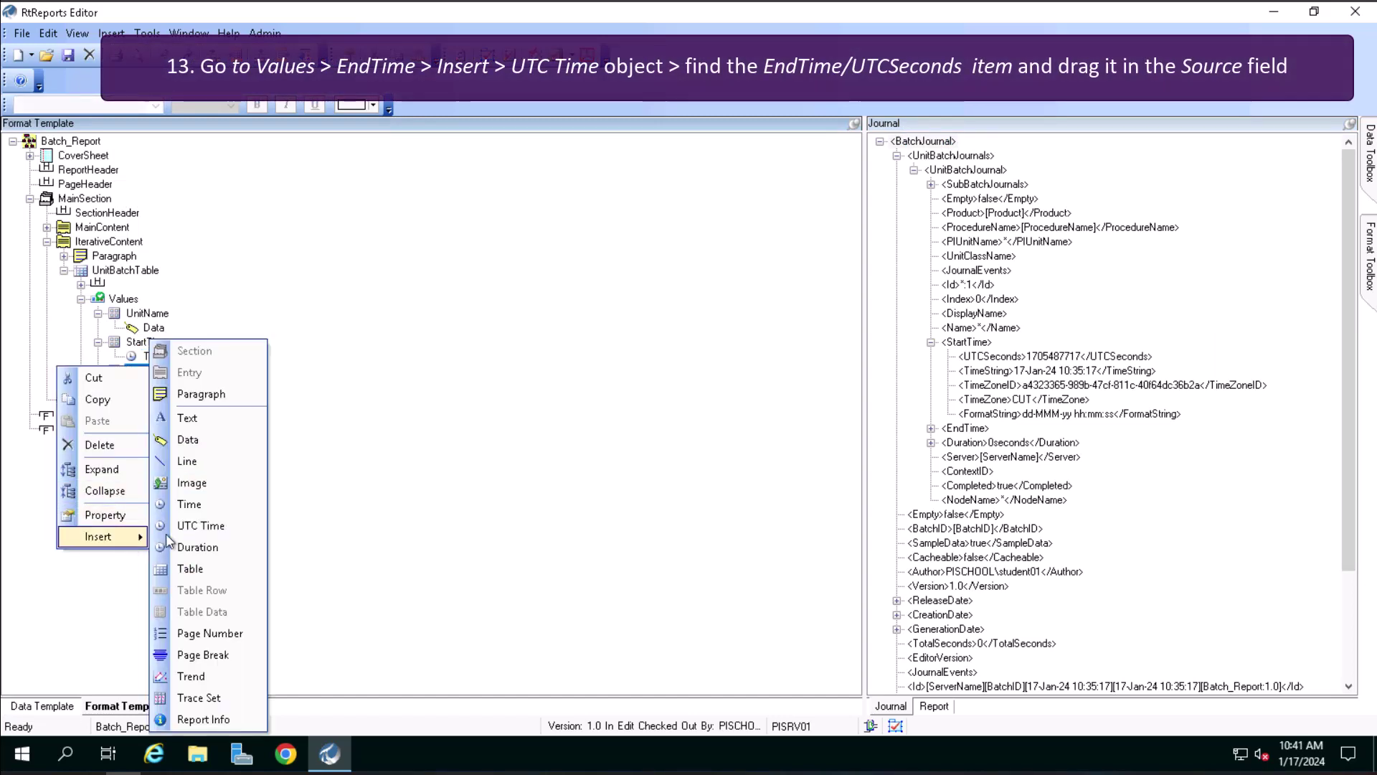
click(194, 530)
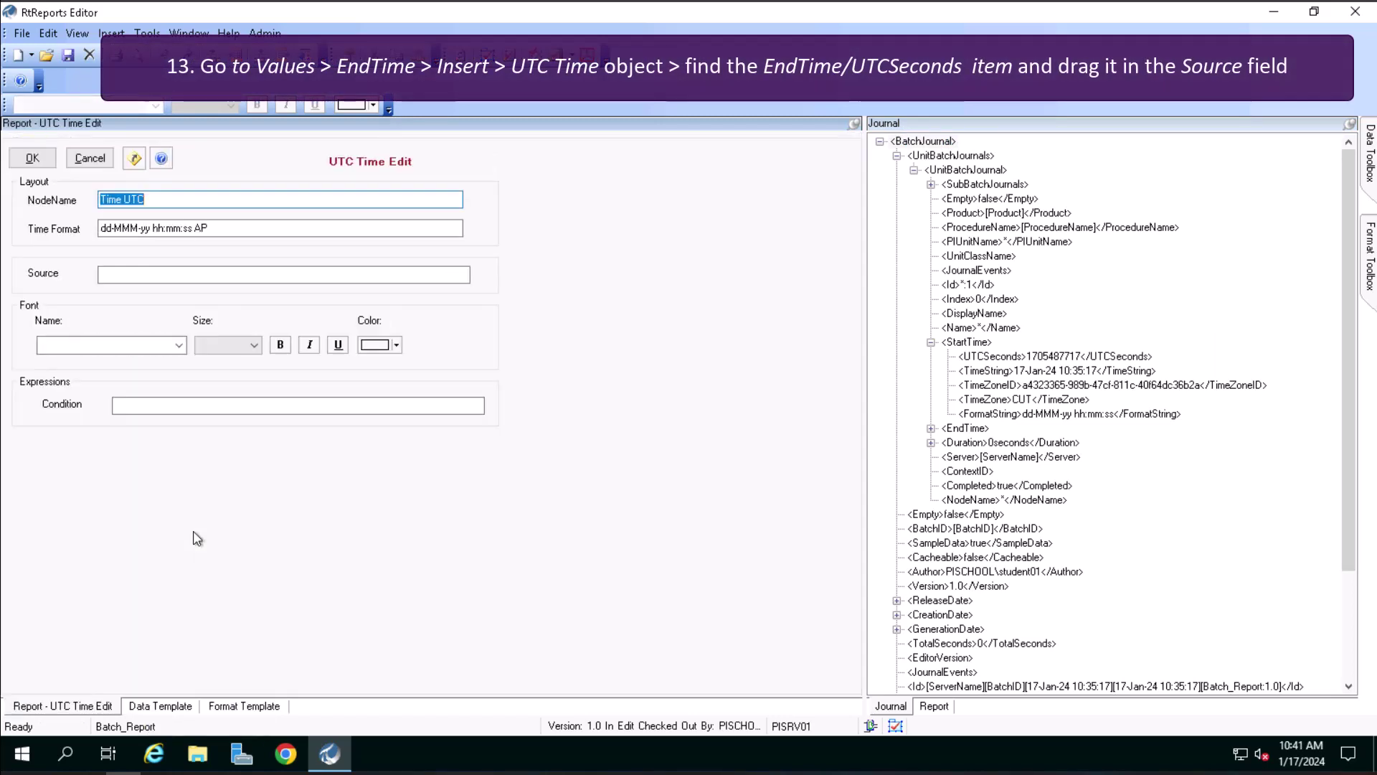
click(931, 429)
drag(977, 450, 220, 282)
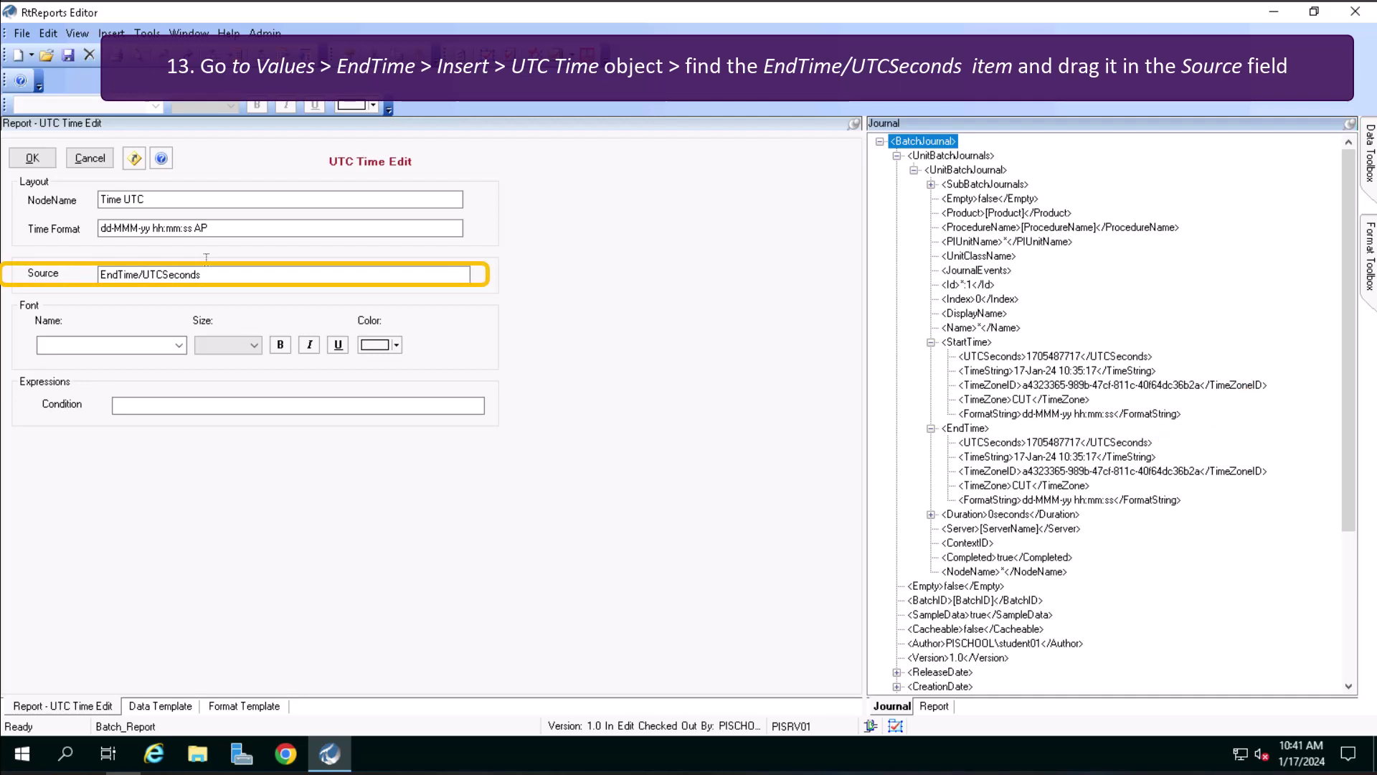
- Confirm the end-time binding, save the Batch_Report template and refresh the preview via View > Refresh
click(33, 160)
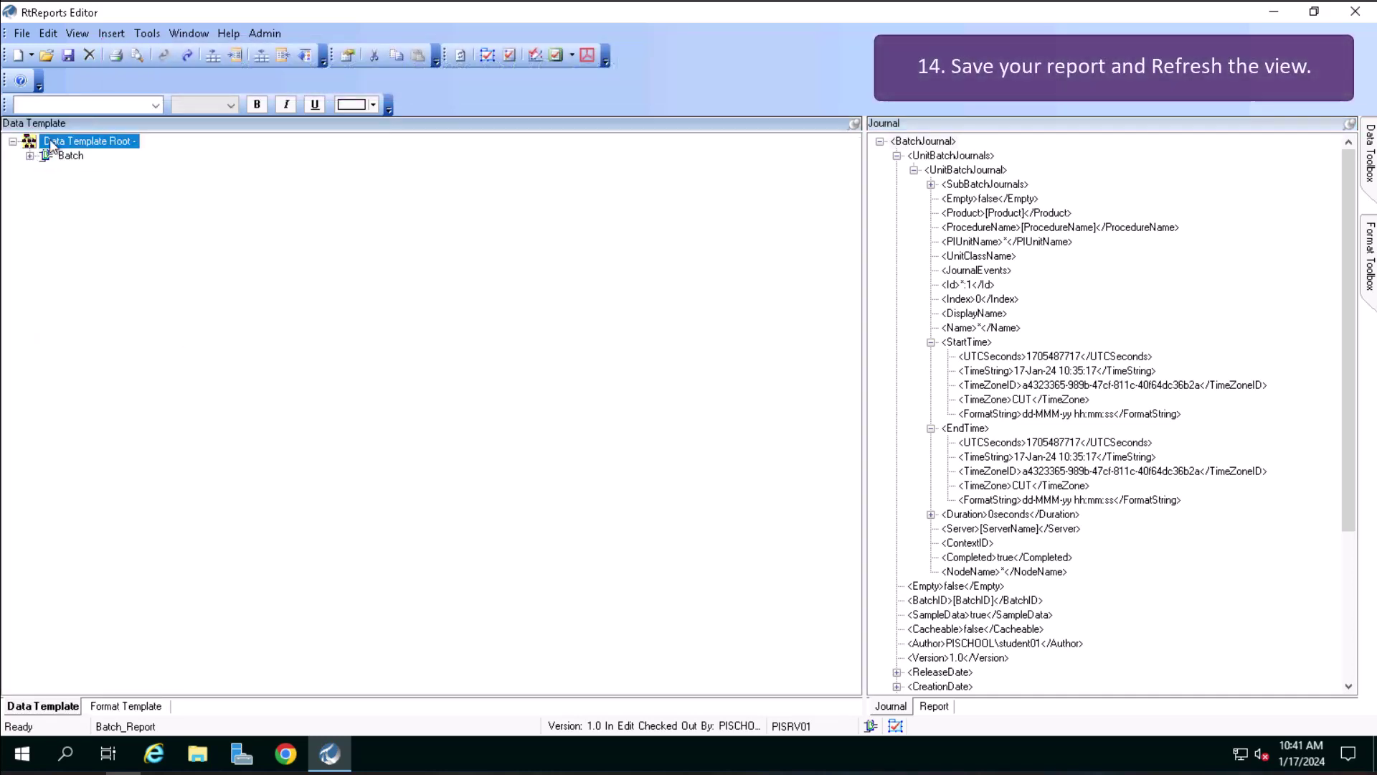
click(68, 60)
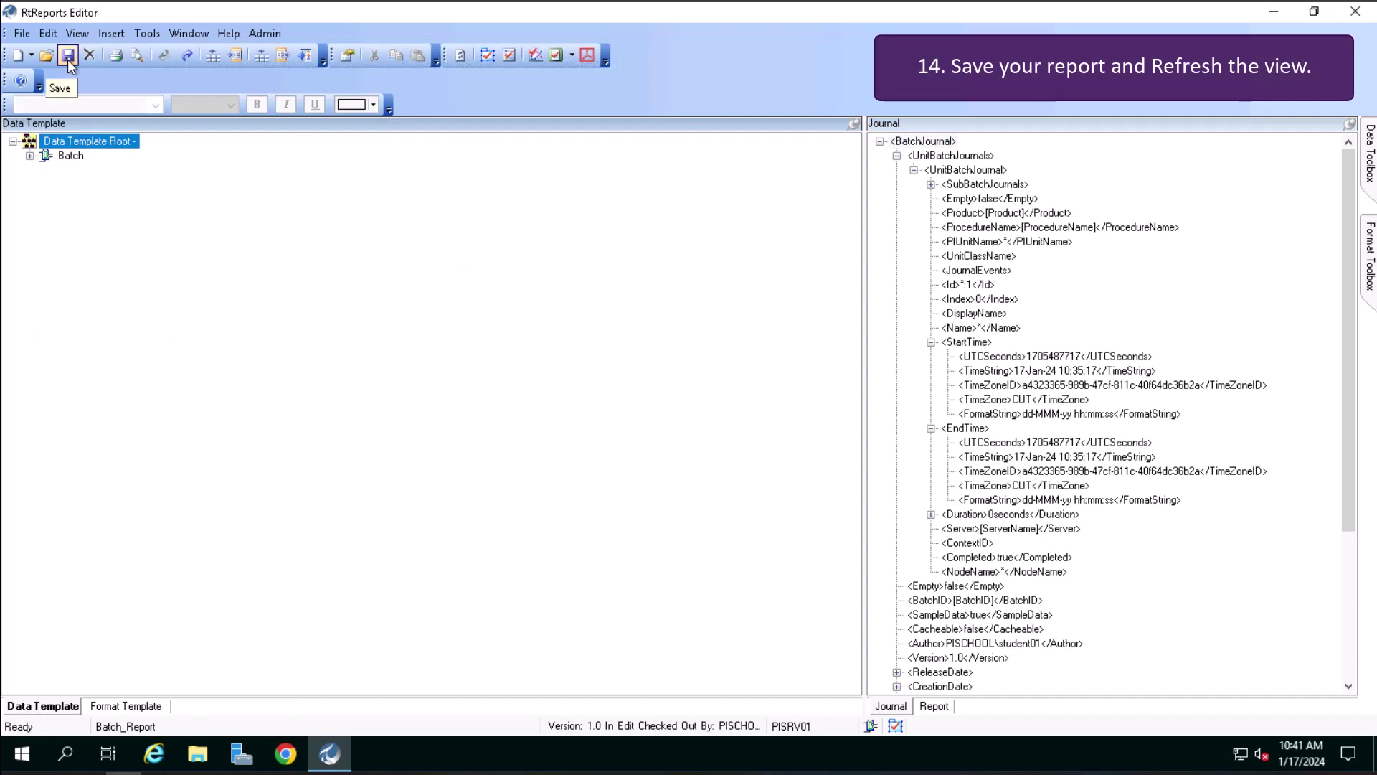
click(76, 33)
click(46, 54)
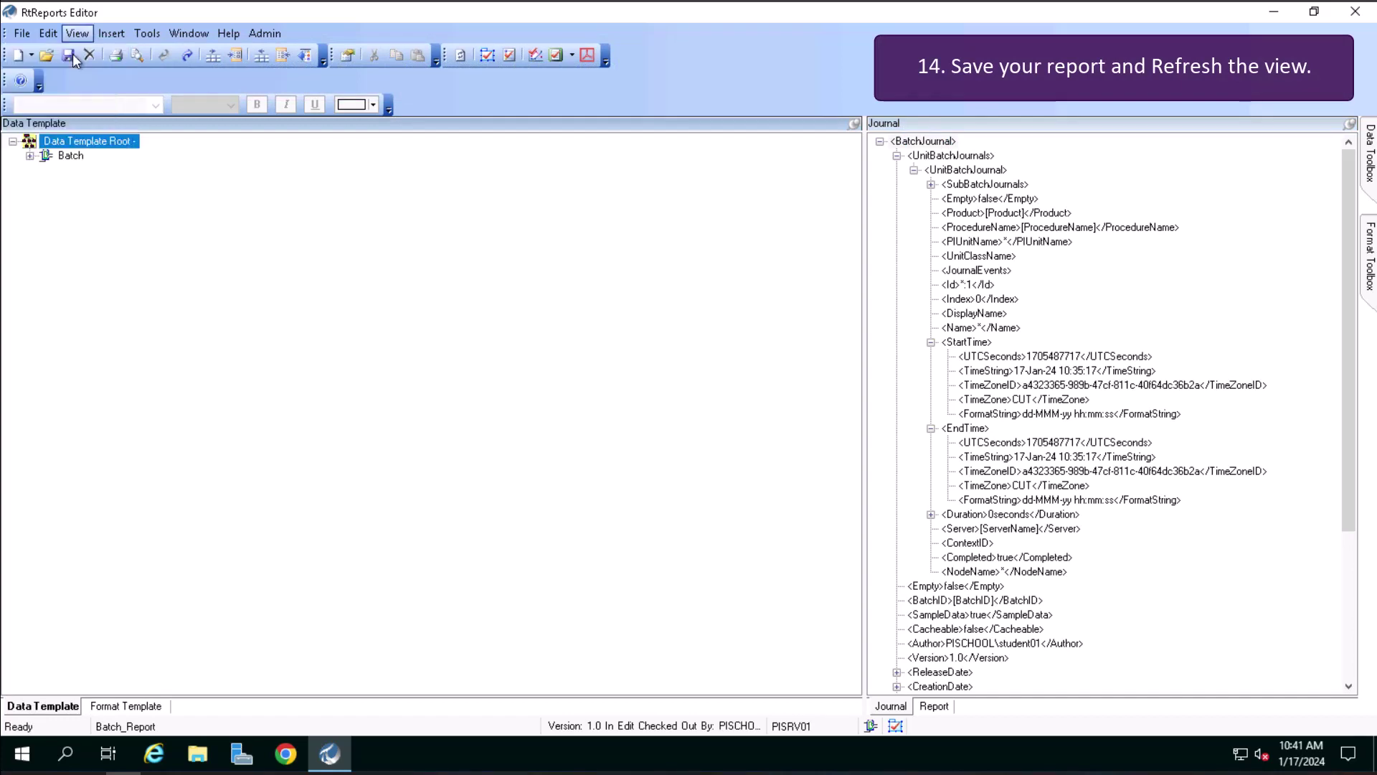